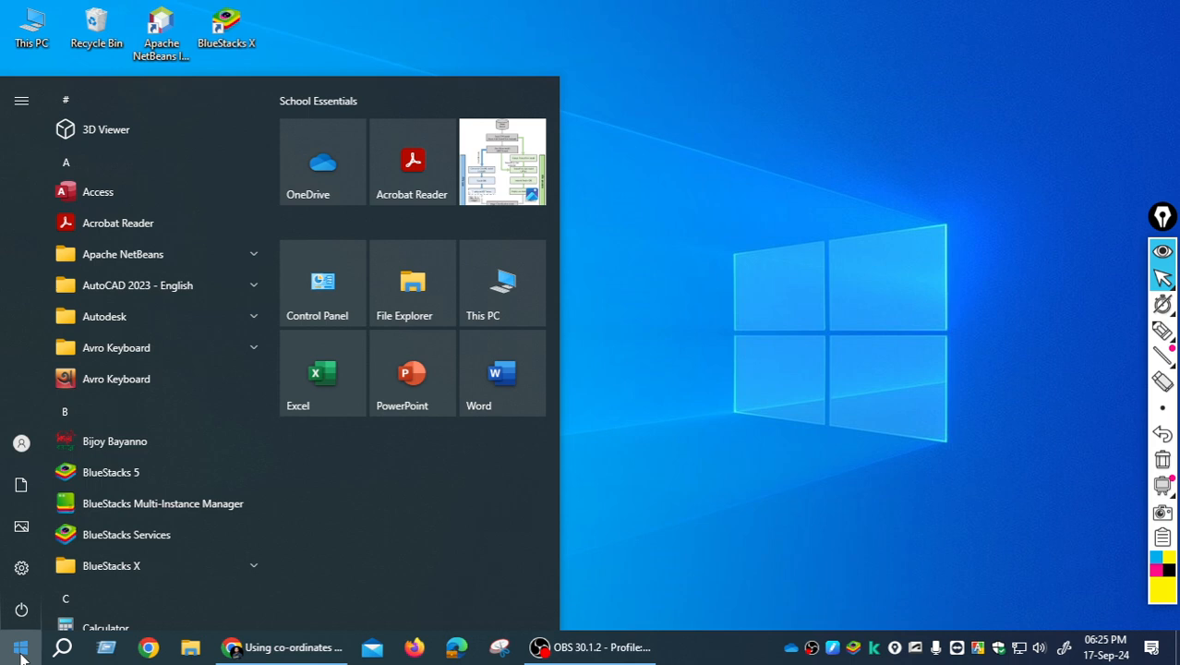
- Launch AutoCAD 2023 and start a new blank drawing
type("au")
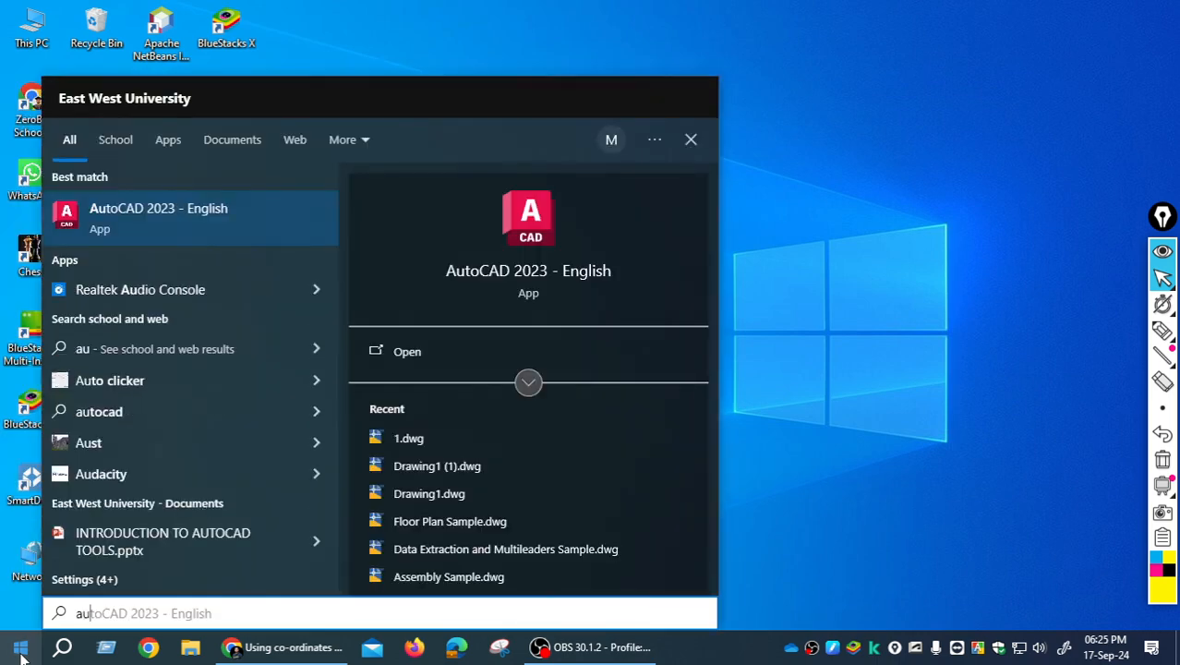
left_click(22, 653)
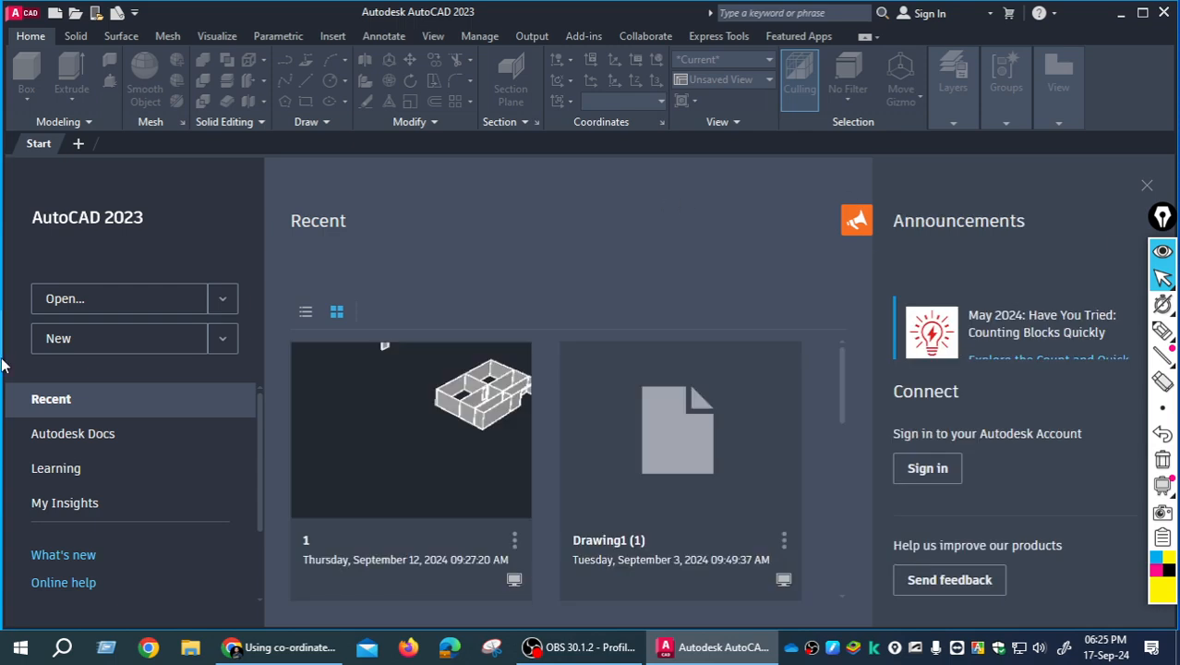
left_click(57, 340)
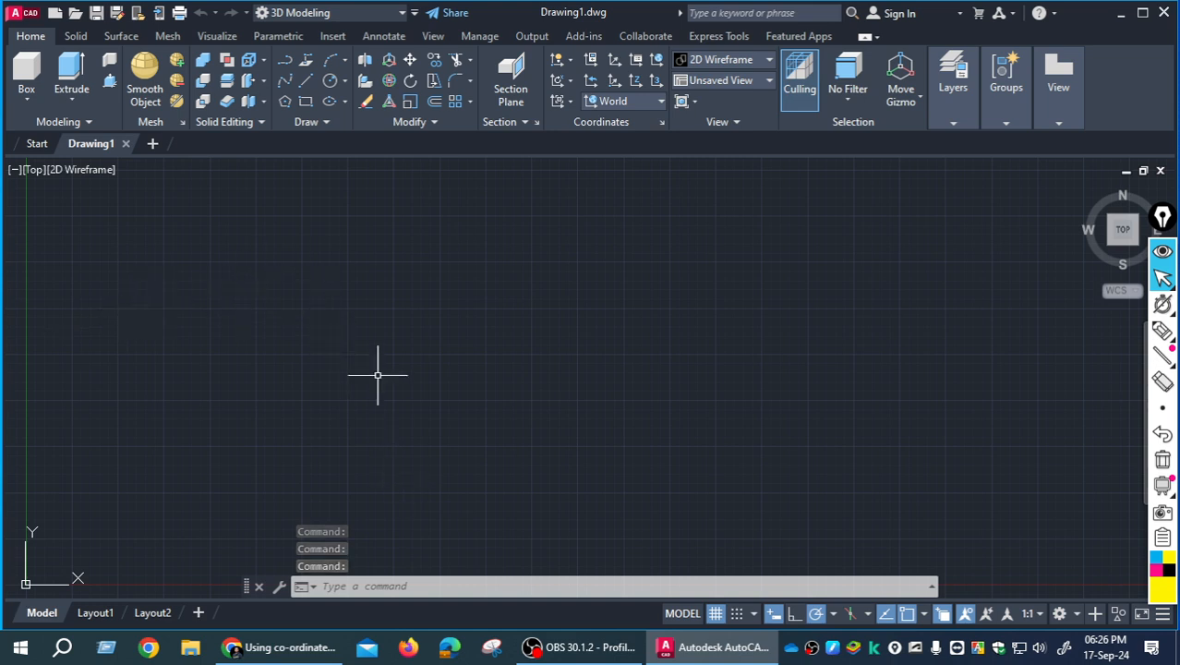
- Circle the Quick Access Toolbar's customization arrow in yellow with the screen annotation pen
left_click(415, 13)
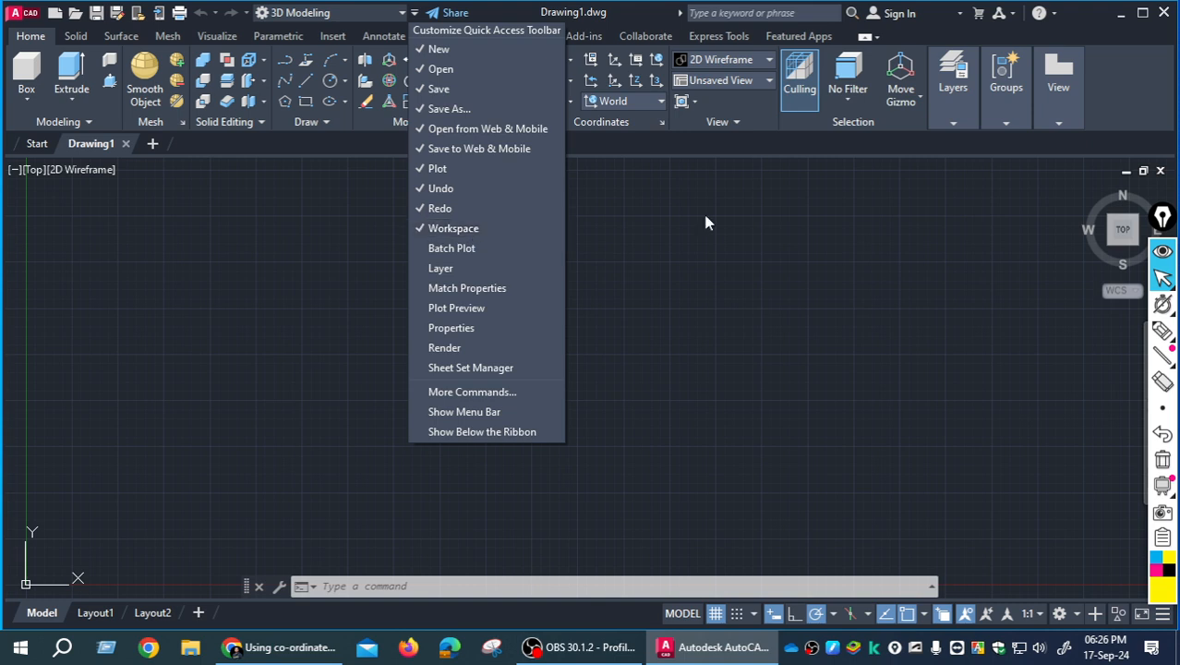
left_click(1164, 335)
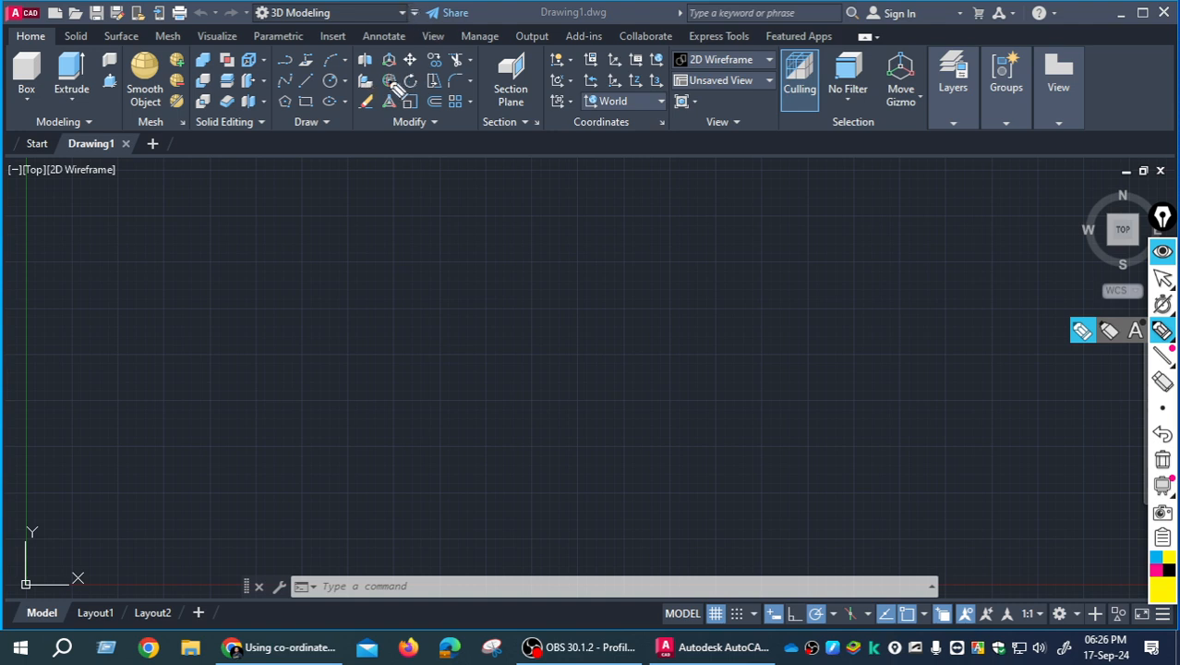
mouse_move(386, 32)
left_mouse_down()
mouse_move(391, 5)
mouse_move(413, 44)
mouse_move(419, 2)
mouse_move(424, 27)
mouse_move(398, 20)
left_mouse_up()
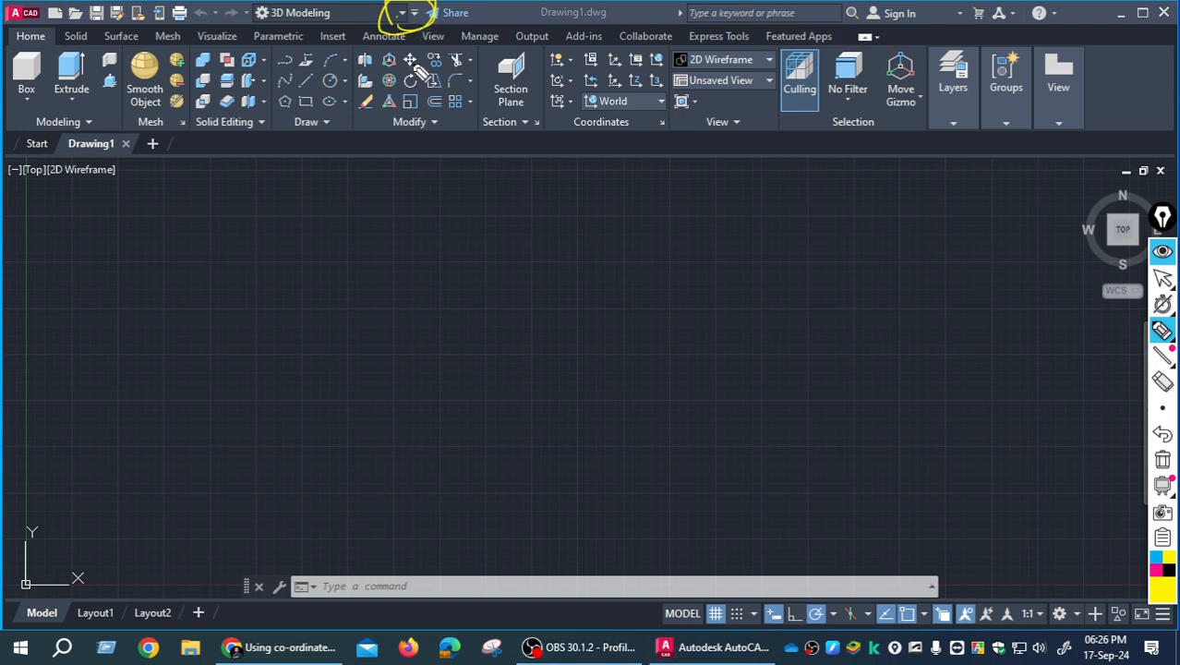
left_click(1162, 277)
- Remove the Workspace switcher from the Quick Access Toolbar and clear the pen marks from the screen
left_click(418, 14)
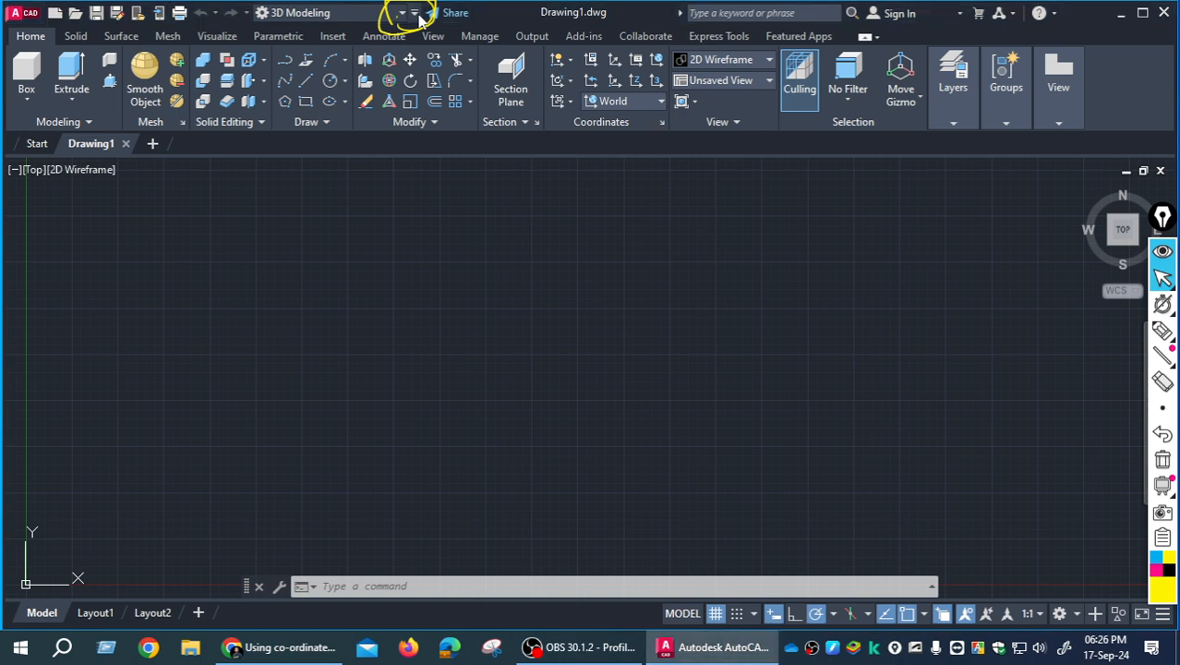
left_click(418, 14)
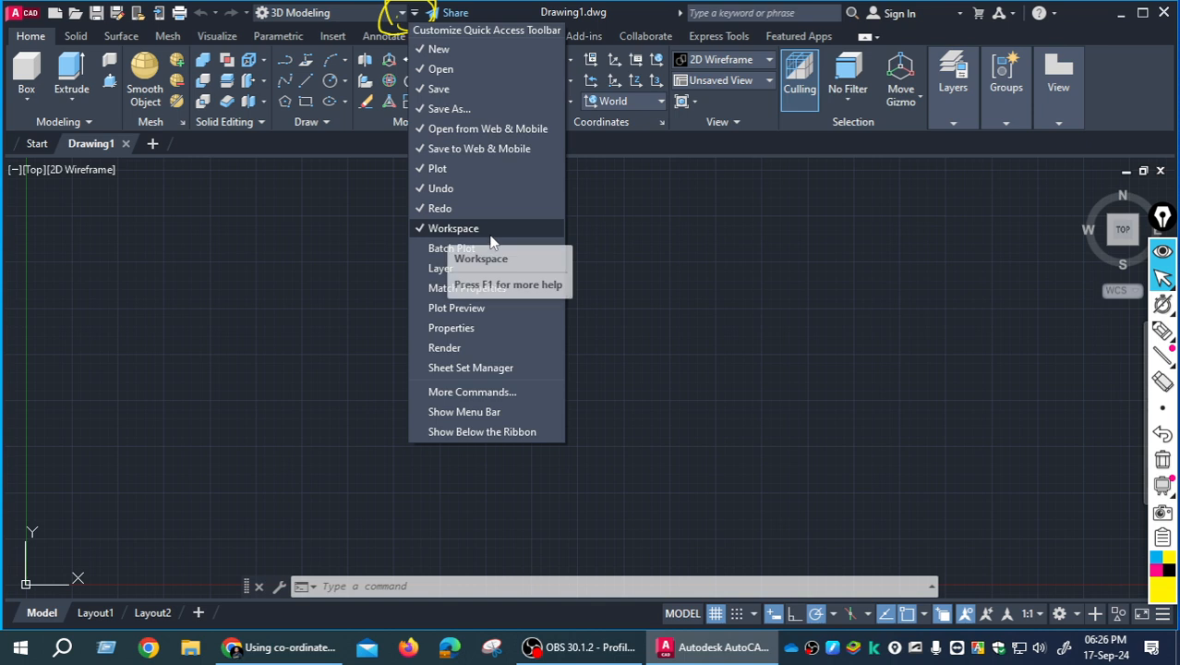
left_click(443, 227)
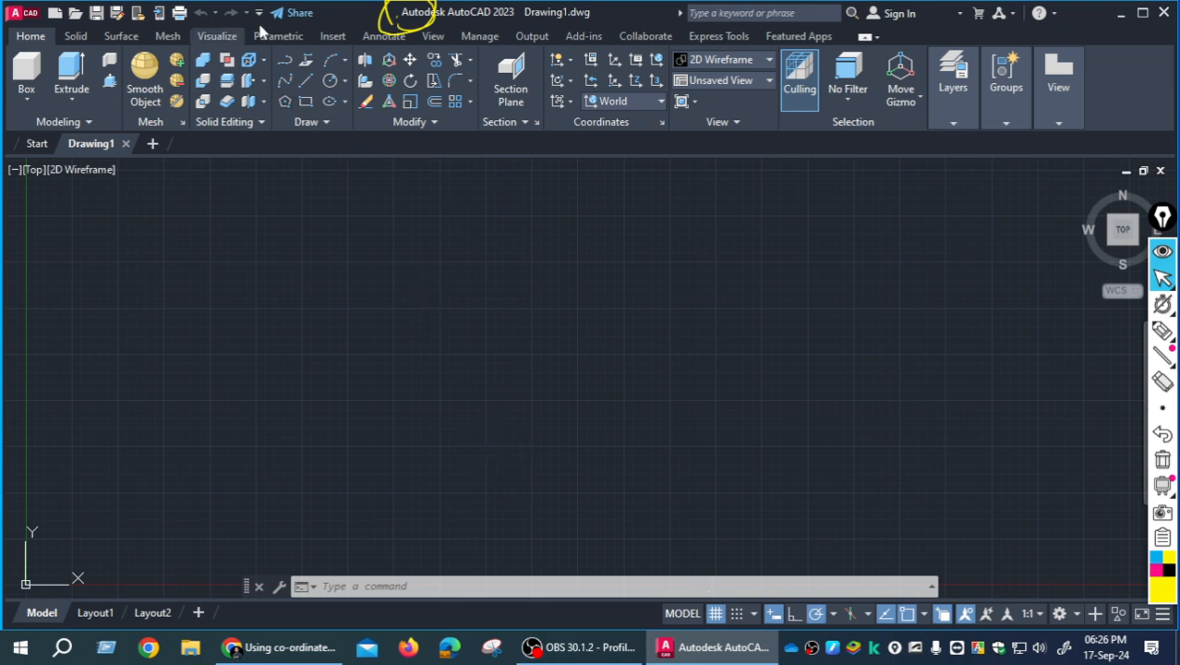
left_click(1161, 465)
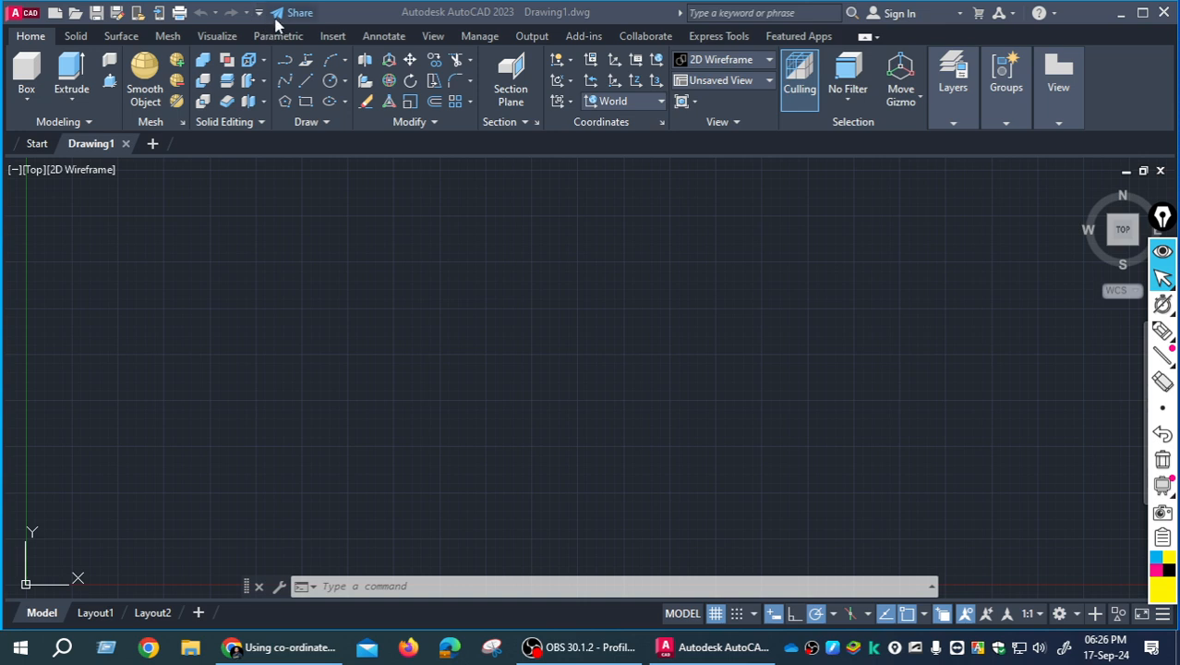
- Mark the relocated Quick Access Toolbar customization arrow with a yellow pen circle
mouse_move(1150, 311)
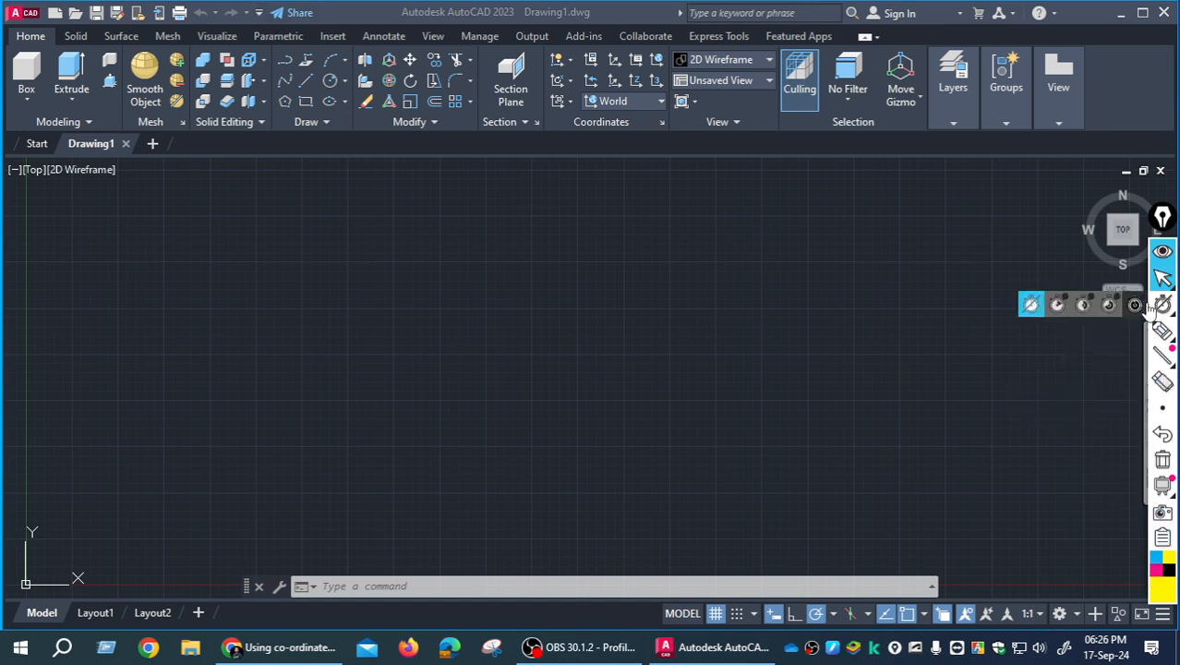
left_click(1162, 330)
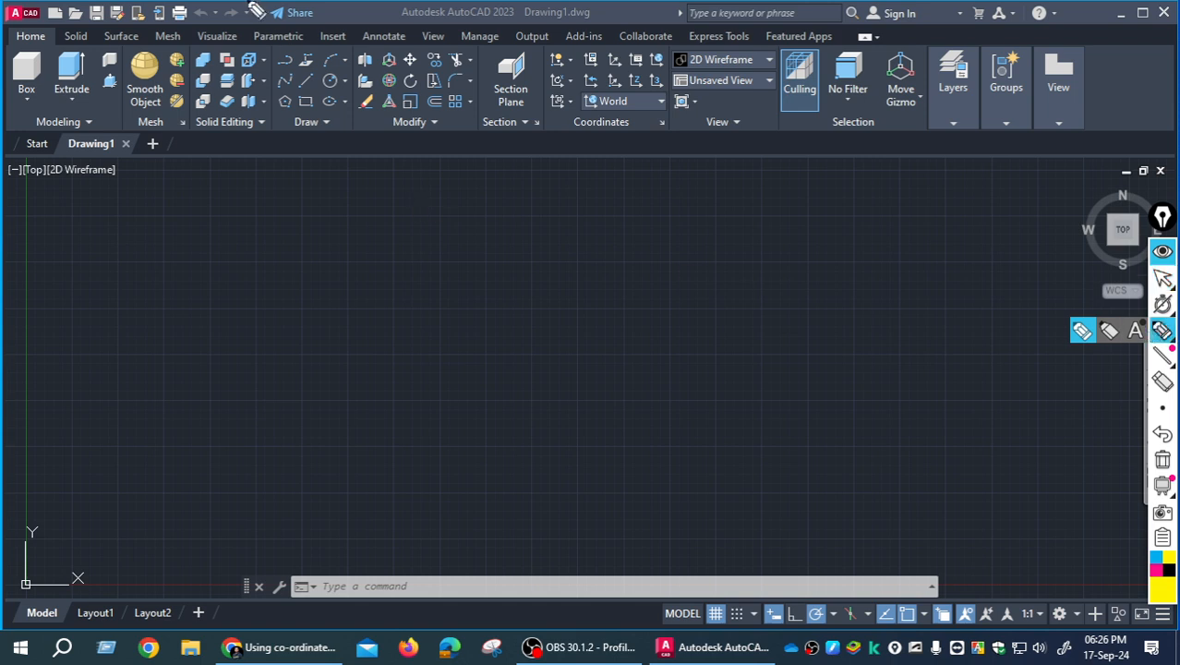
mouse_move(273, 46)
left_mouse_down()
mouse_move(237, 21)
mouse_move(309, 11)
mouse_move(247, 29)
mouse_move(296, 30)
mouse_move(236, 4)
left_mouse_up()
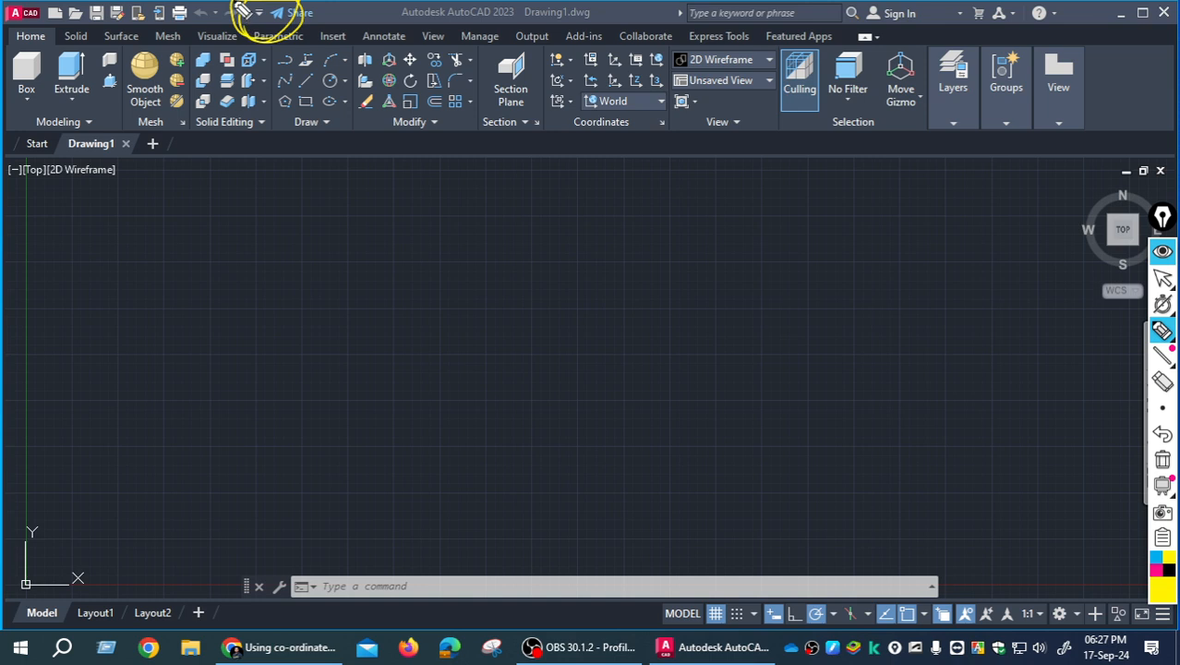
left_click(1163, 277)
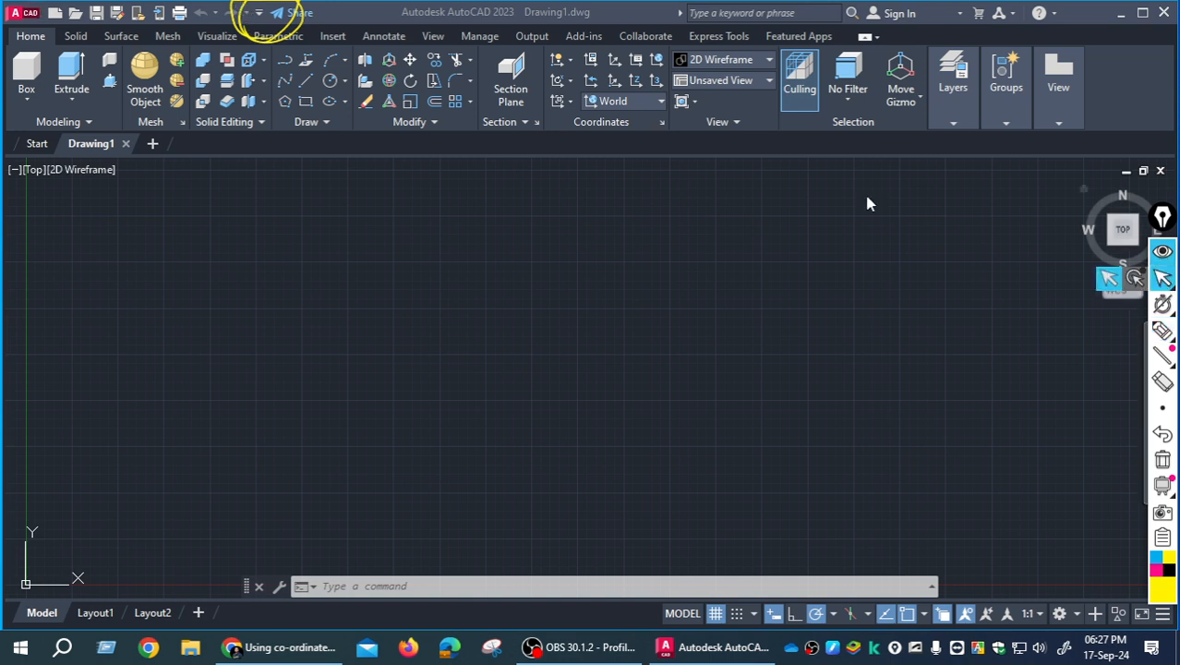
- Restore the Workspace switcher to the Quick Access Toolbar and erase the yellow pen marks
left_click(258, 17)
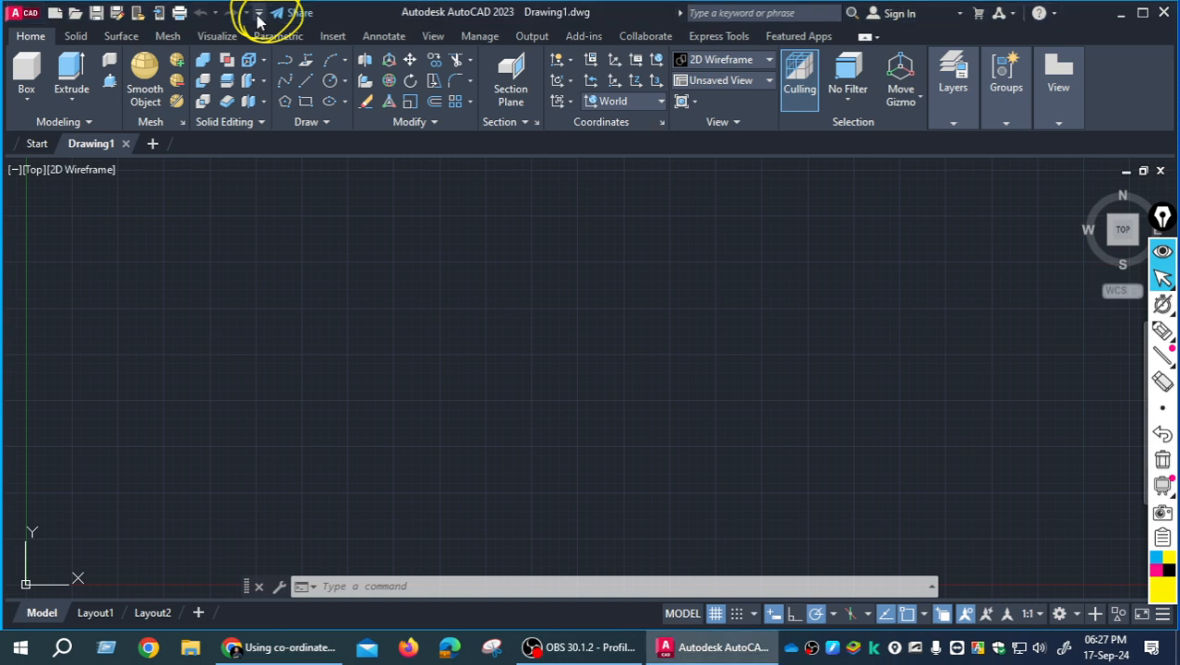
left_click(261, 14)
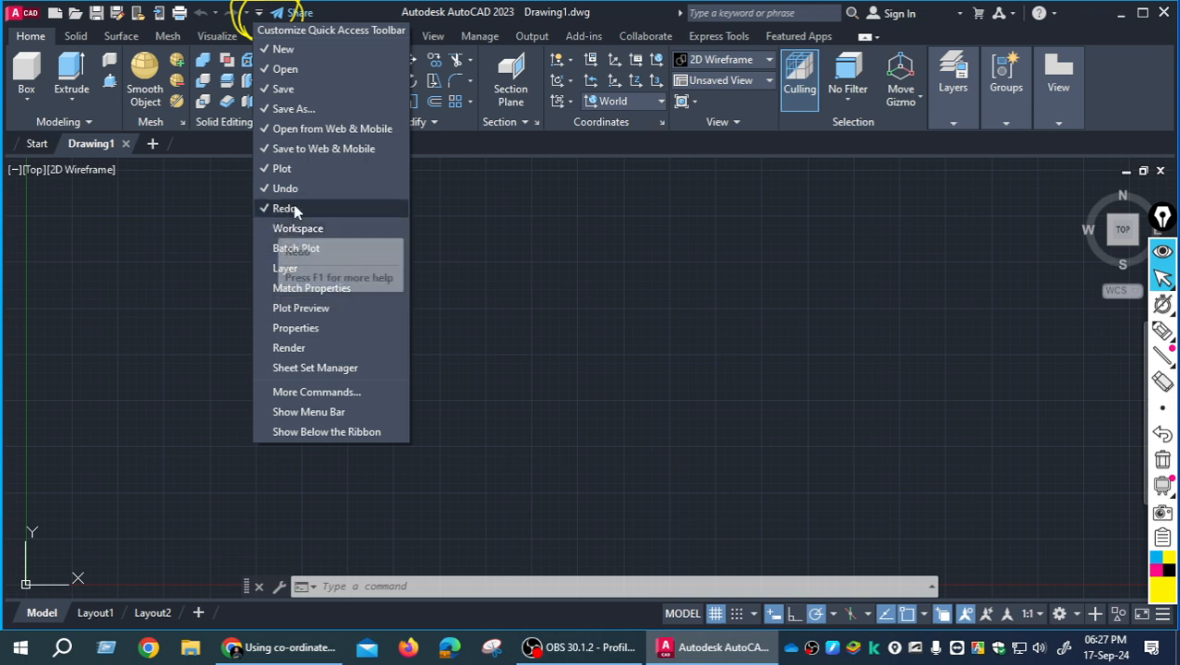
left_click(1162, 330)
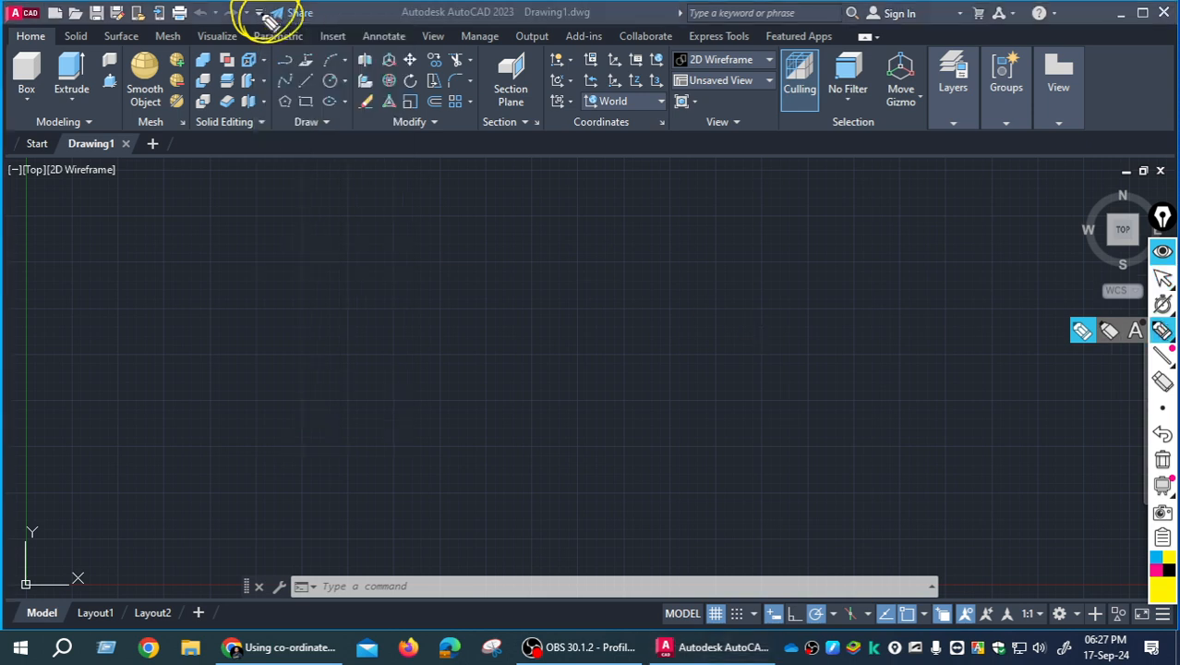
left_click(1163, 277)
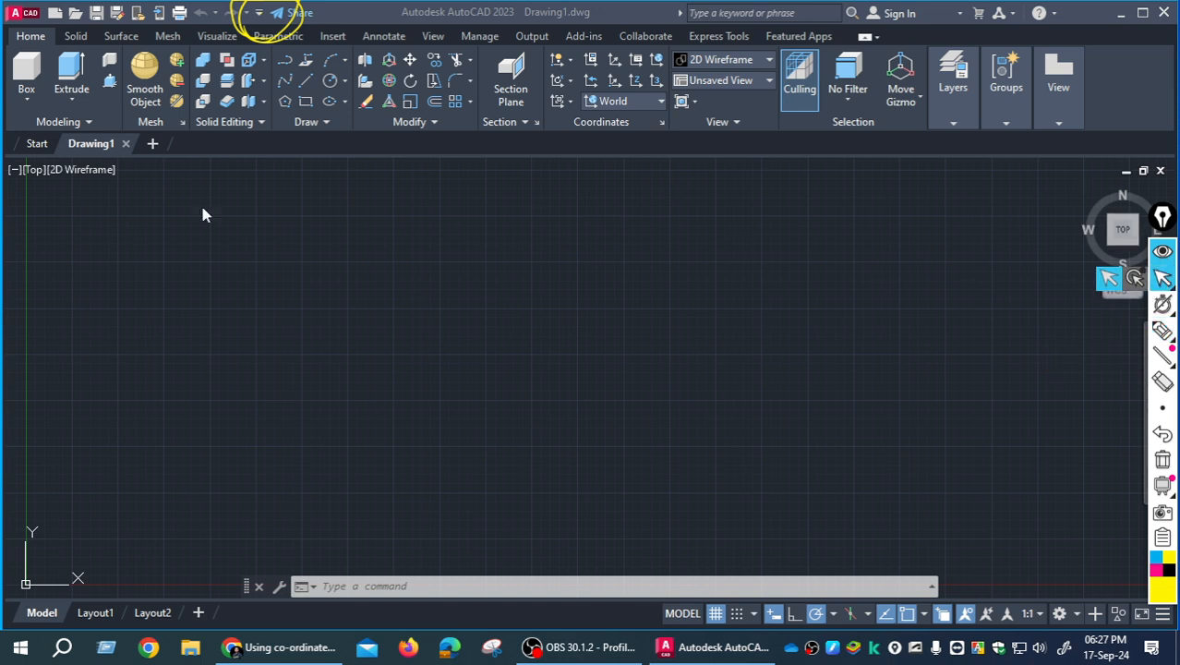
left_click(259, 16)
left_click(259, 16)
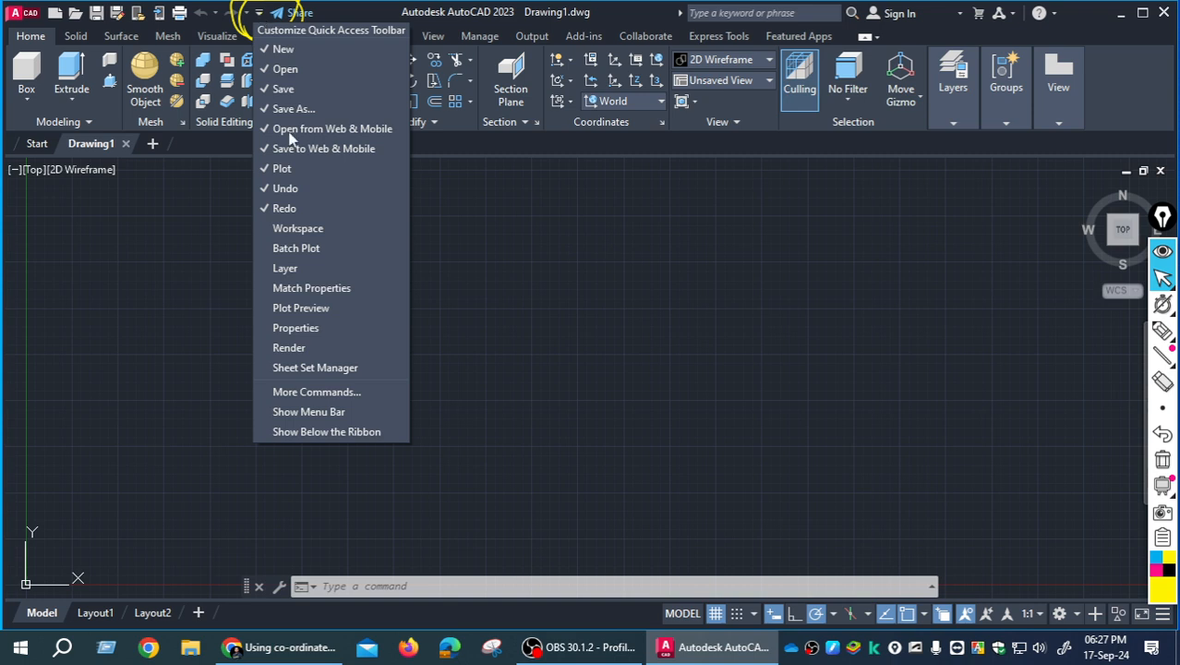
left_click(277, 231)
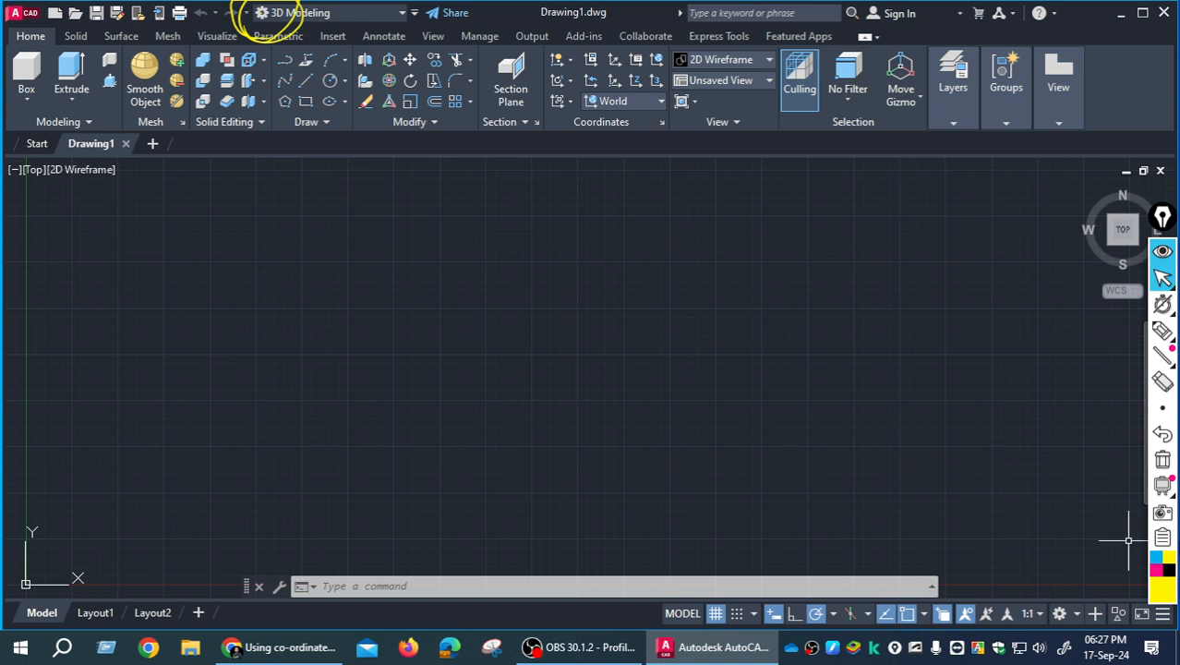
left_click(1162, 462)
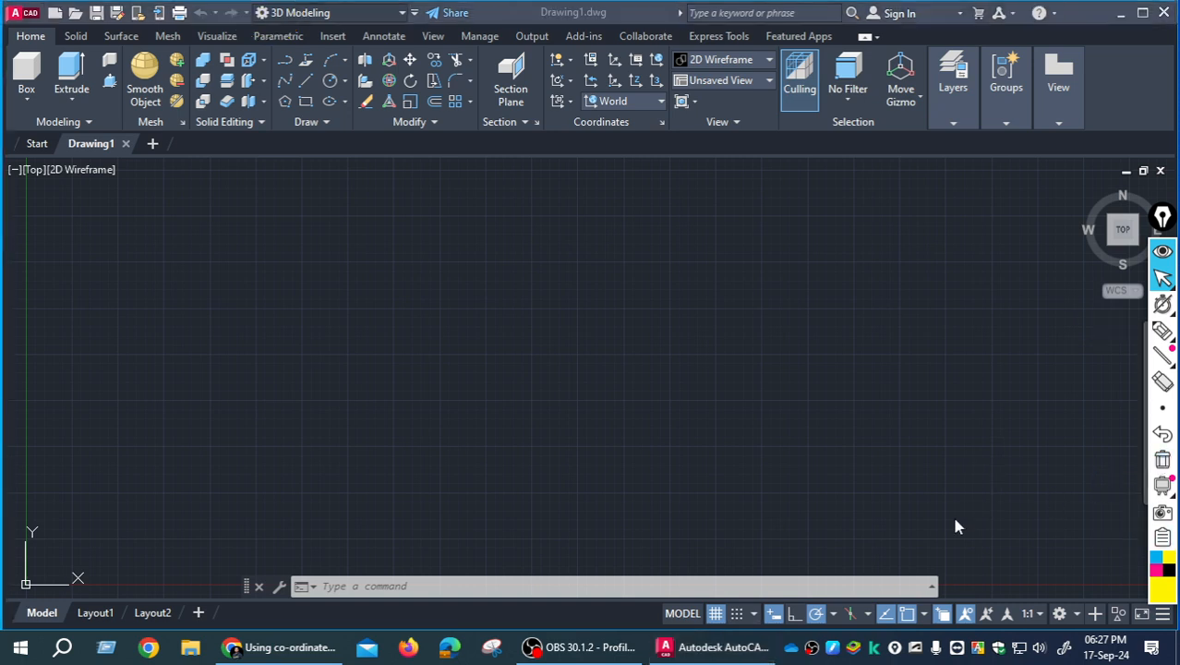
- Switch the workspace to Drafting & Annotation and back to 3D Modeling
left_click(407, 17)
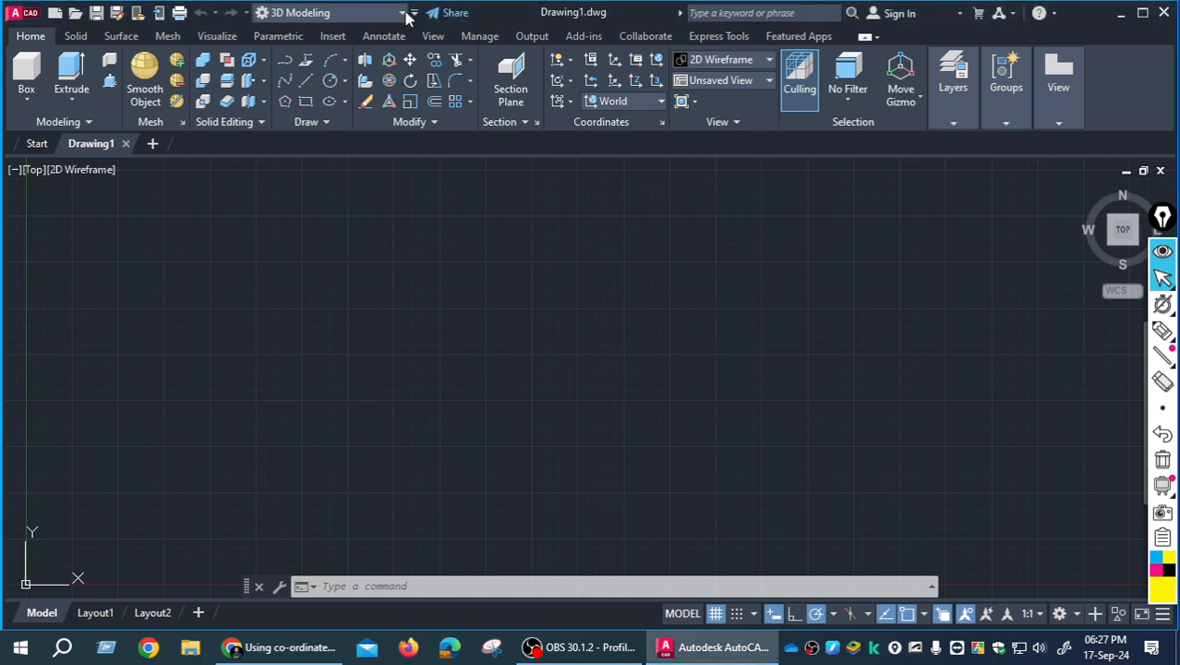
left_click(404, 17)
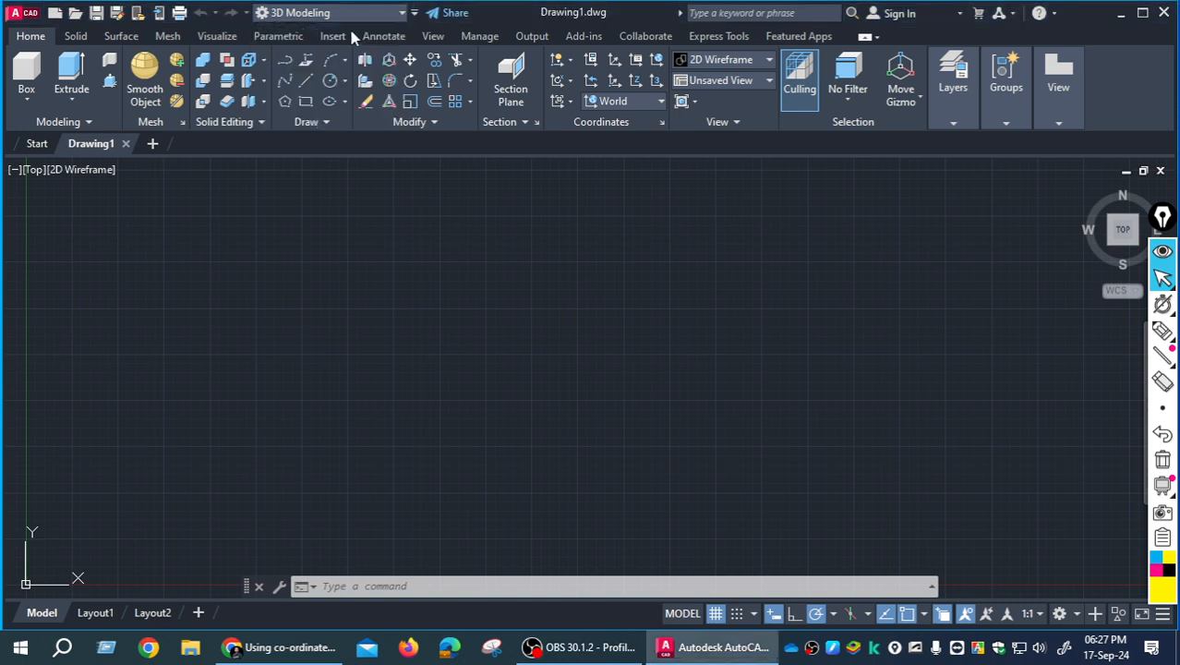
left_click(351, 34)
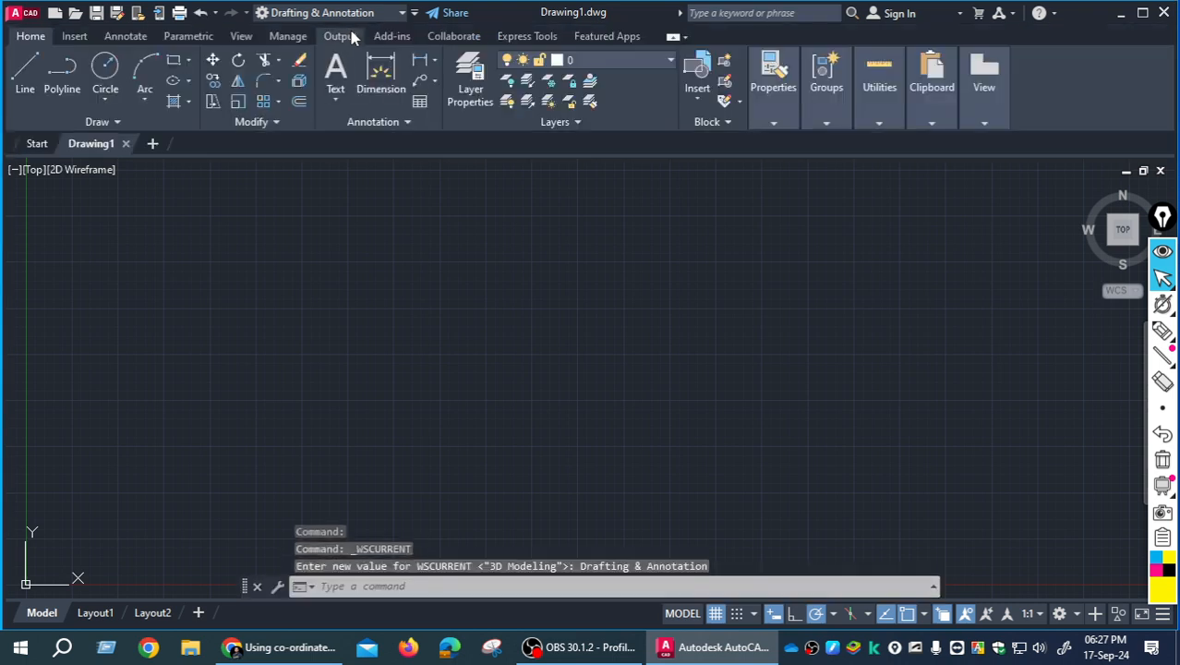
left_click(405, 13)
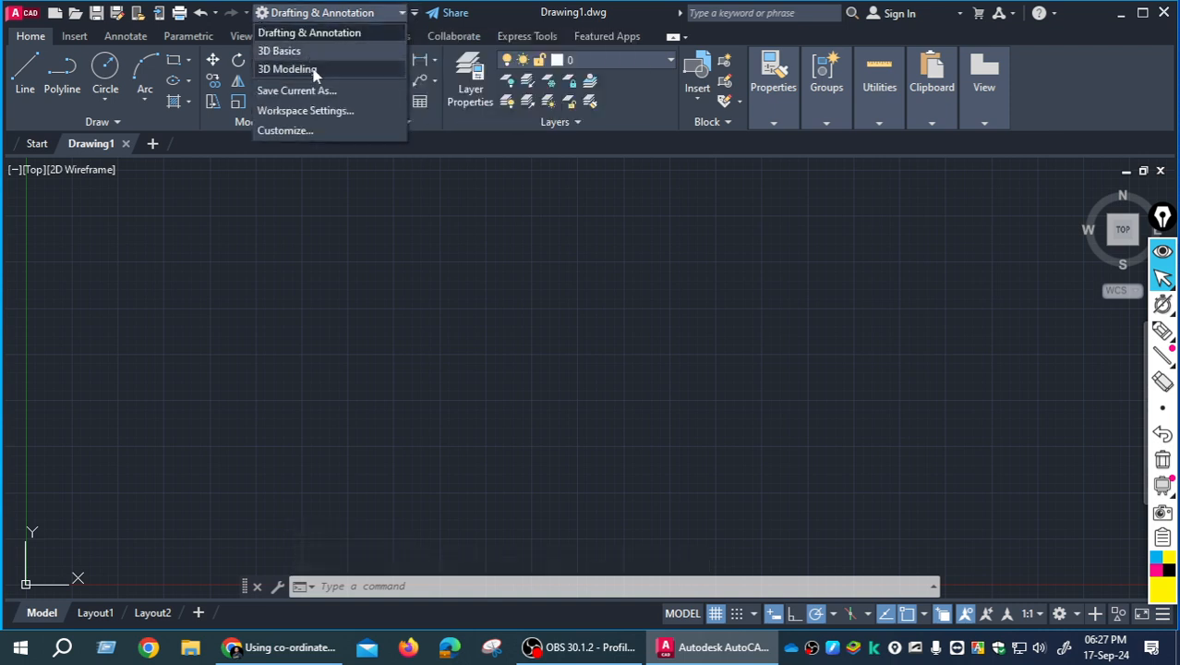
left_click(314, 72)
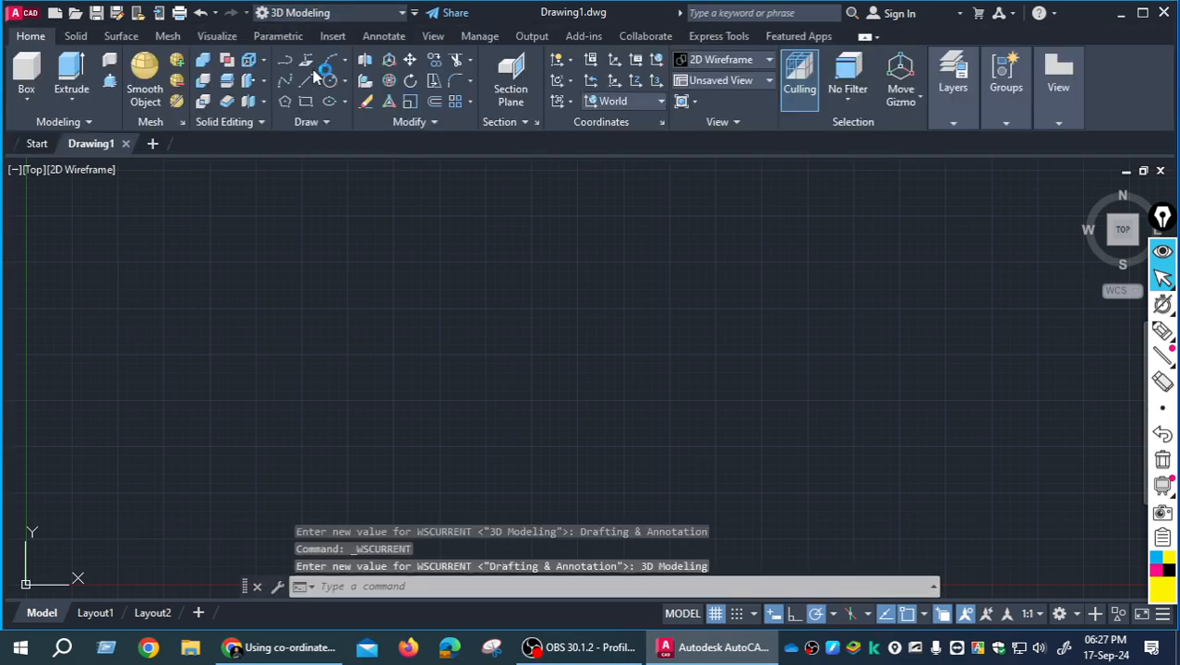
- Close the Epic Pen annotation toolbar covering the edge of the drawing area
right_click(1168, 579)
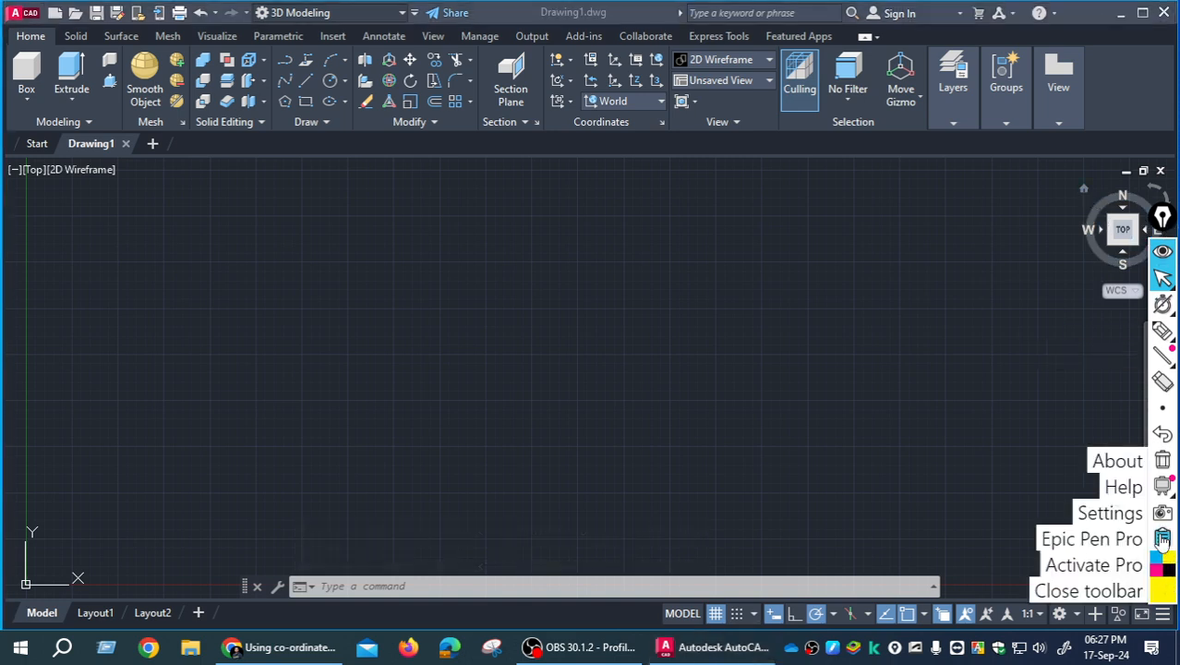
left_click(1089, 591)
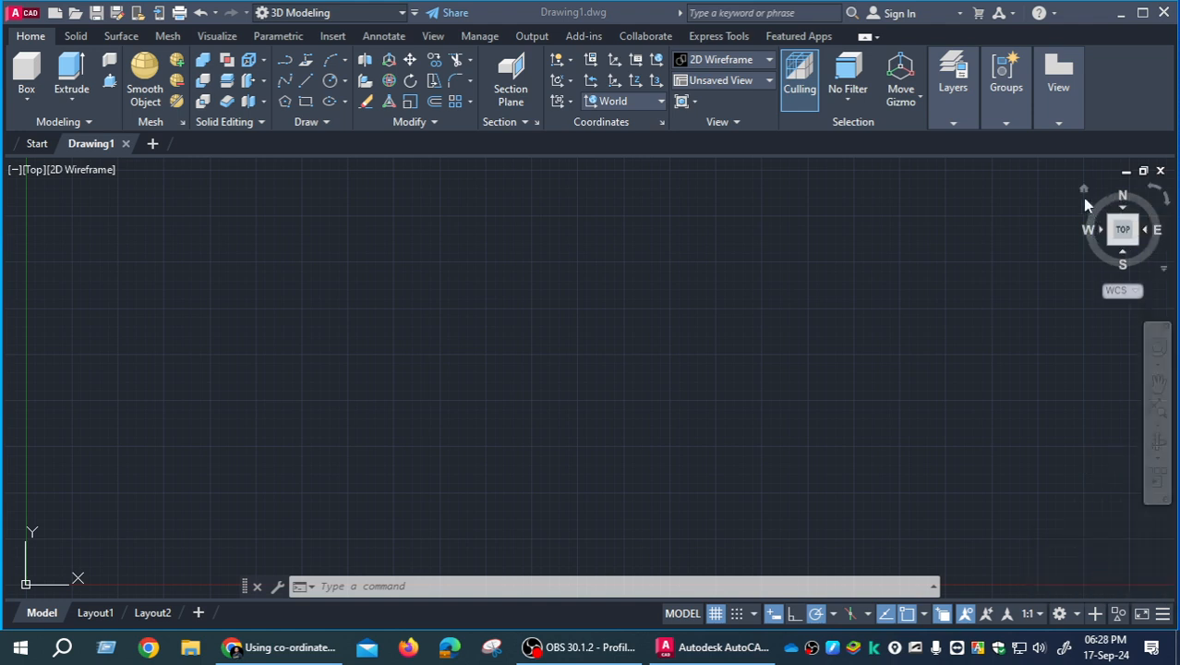
left_click(1084, 190)
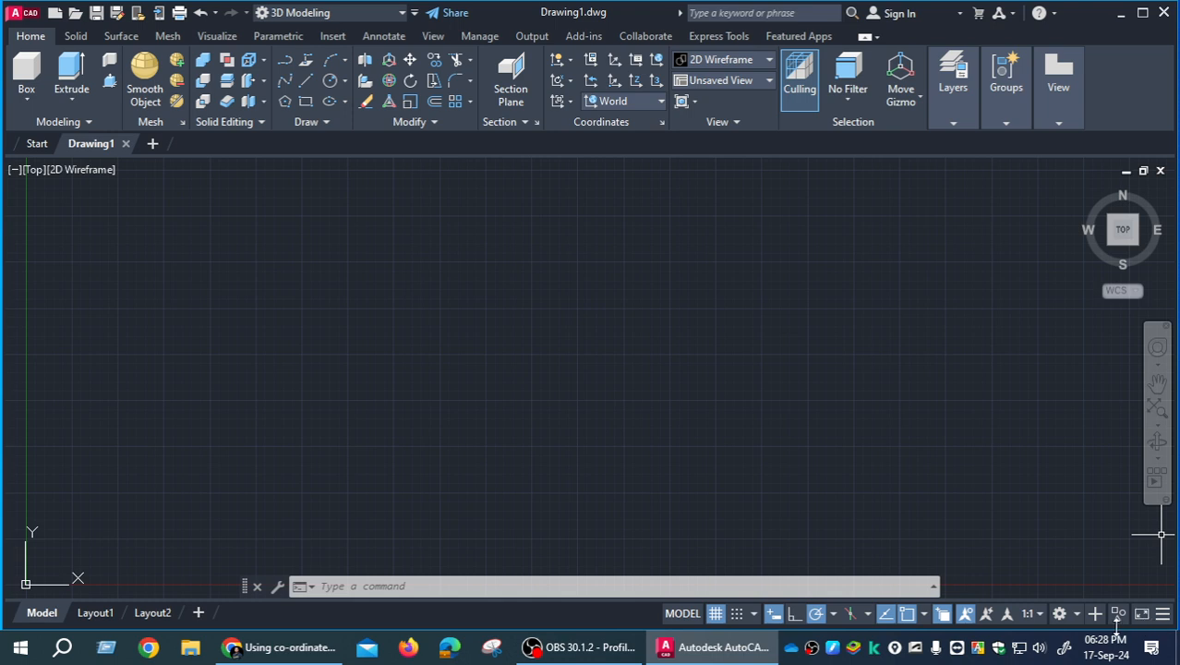
- Choose 3D Modeling as the current workspace from the status bar's workspace switcher
left_click(1078, 615)
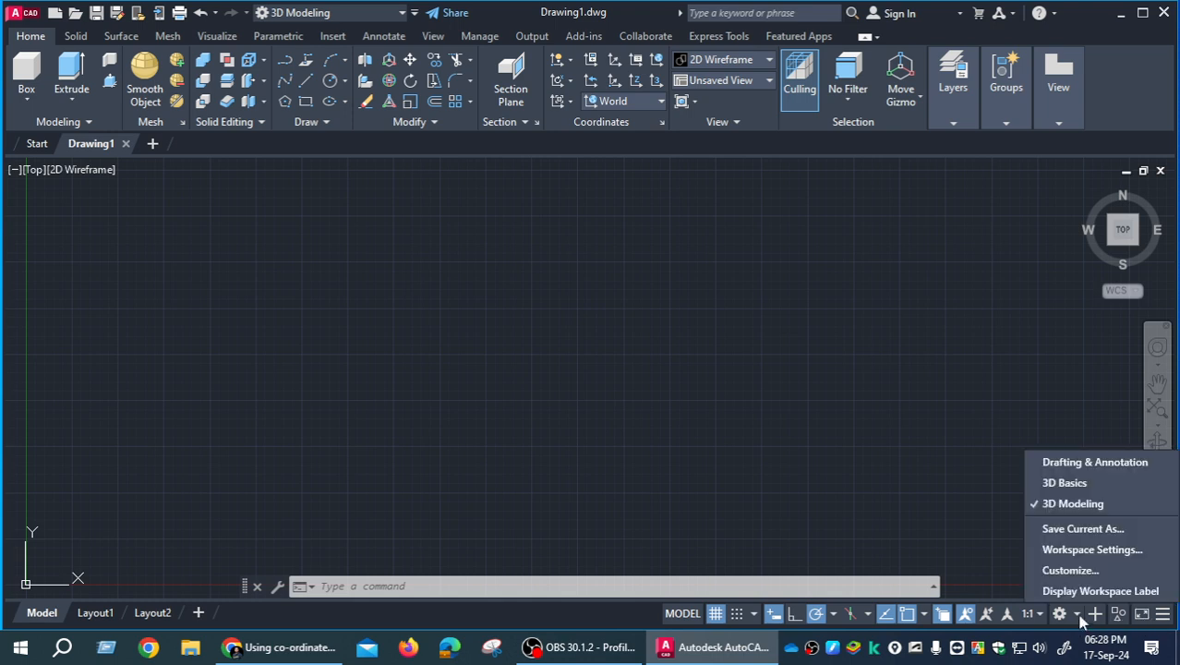
left_click(1055, 506)
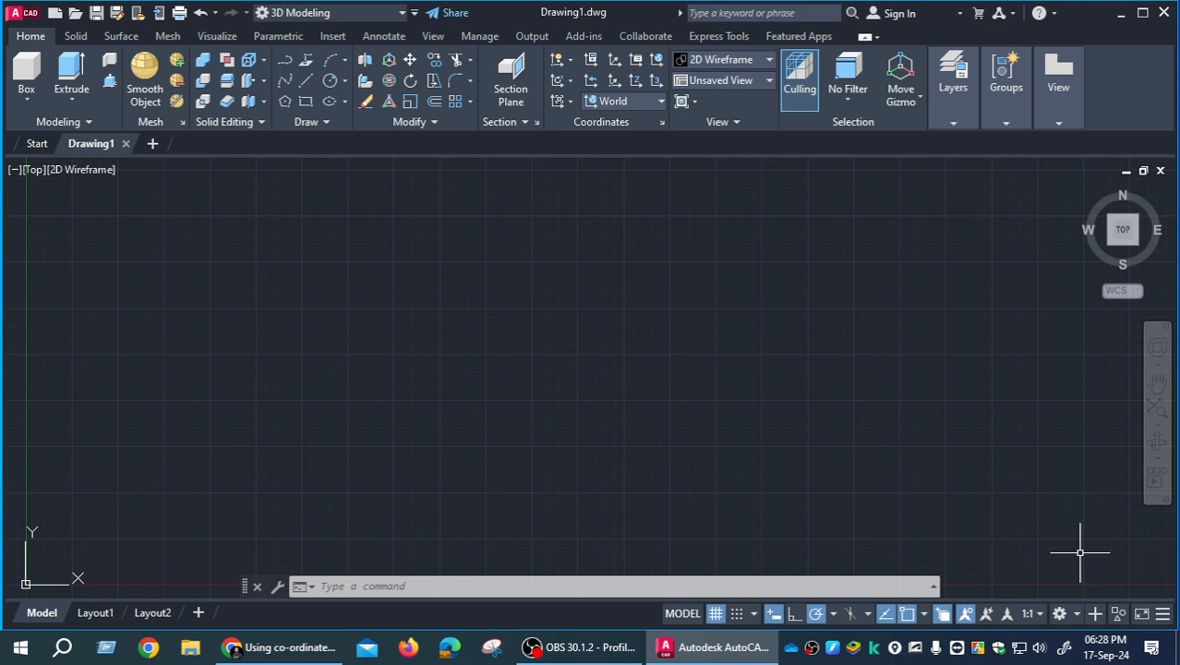
- Add the 3D Object Snap toggle to the status bar
left_click(1162, 614)
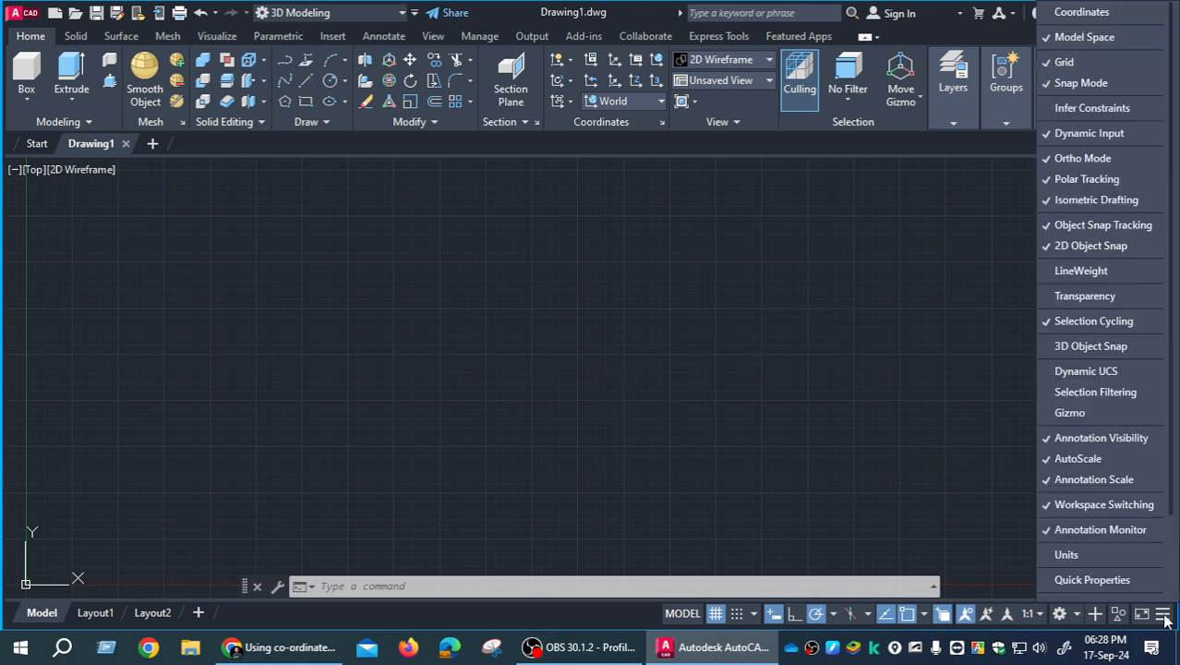
left_click(1060, 348)
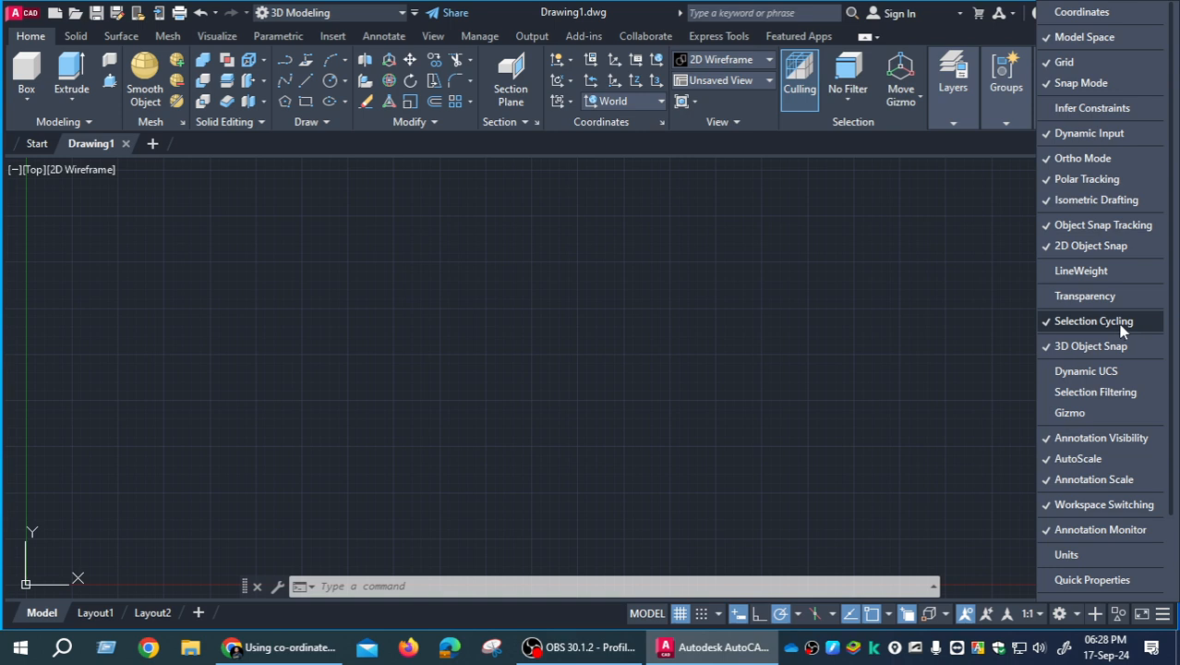
left_click(885, 346)
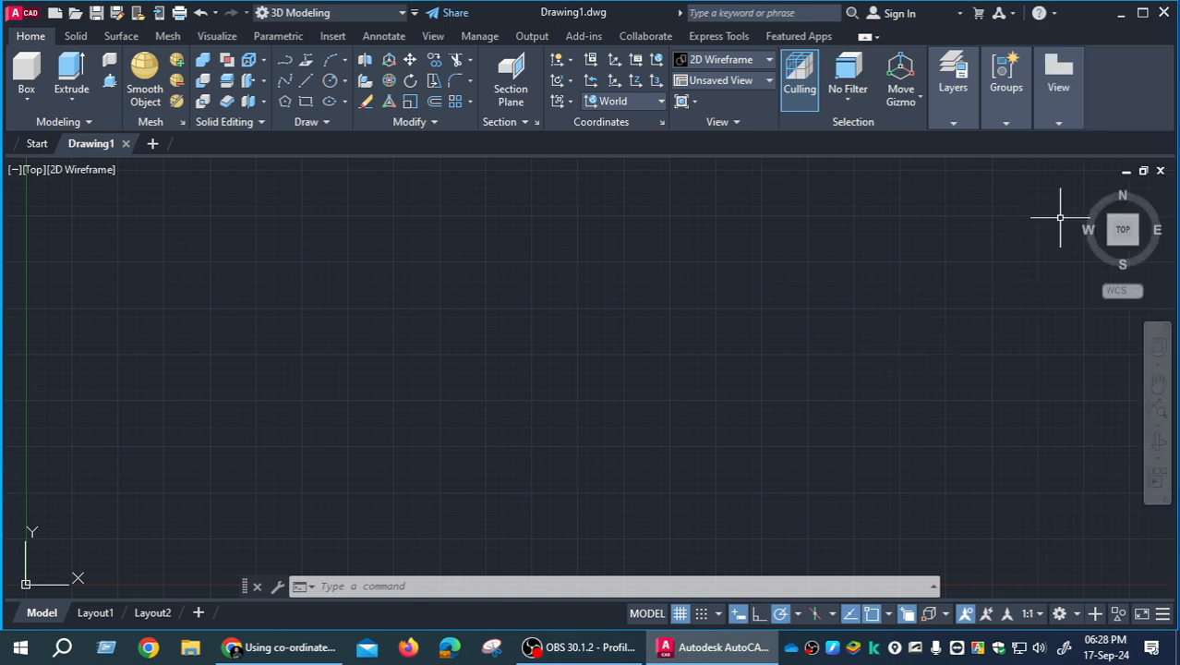
- Change the drawing's view from Top to the home SW Isometric view
left_click(1085, 191)
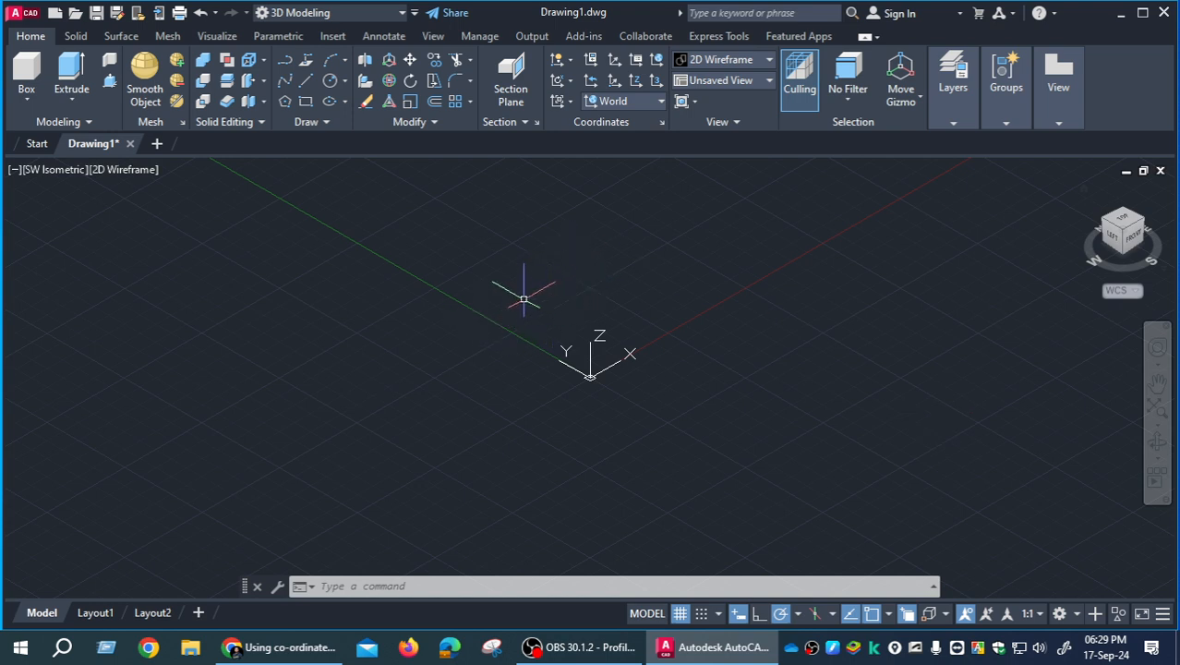
- Create a solid cylinder in the open area beyond the Y axis, with a base radius of about 1.9
left_click(30, 108)
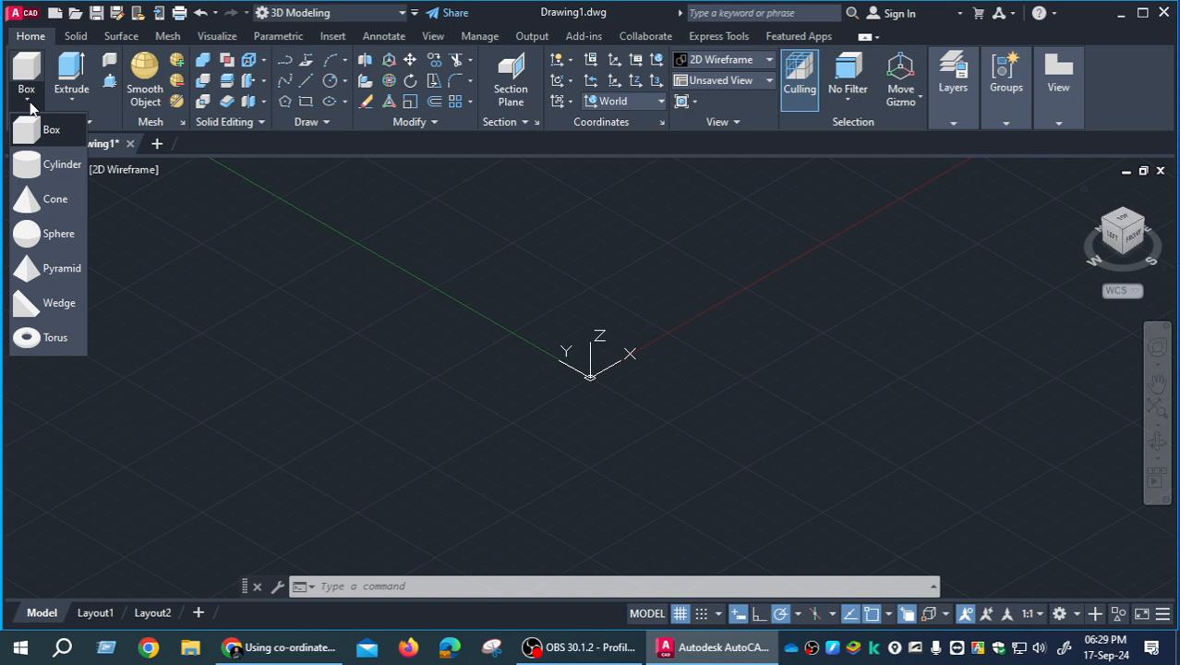
left_click(58, 165)
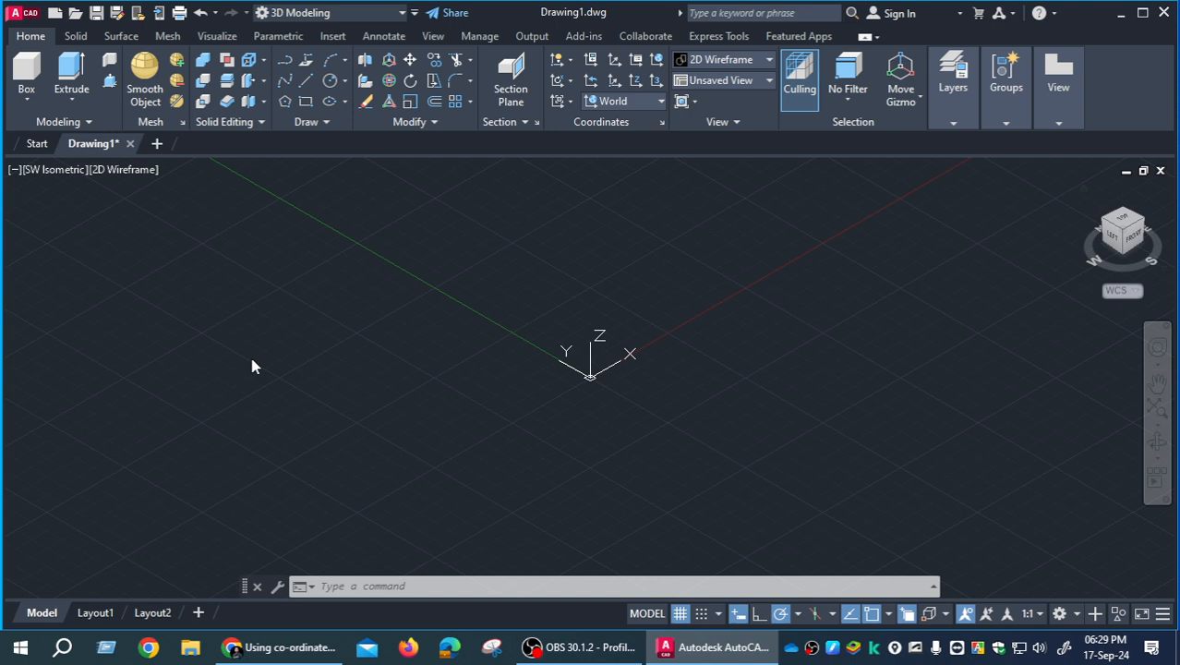
left_click(184, 334)
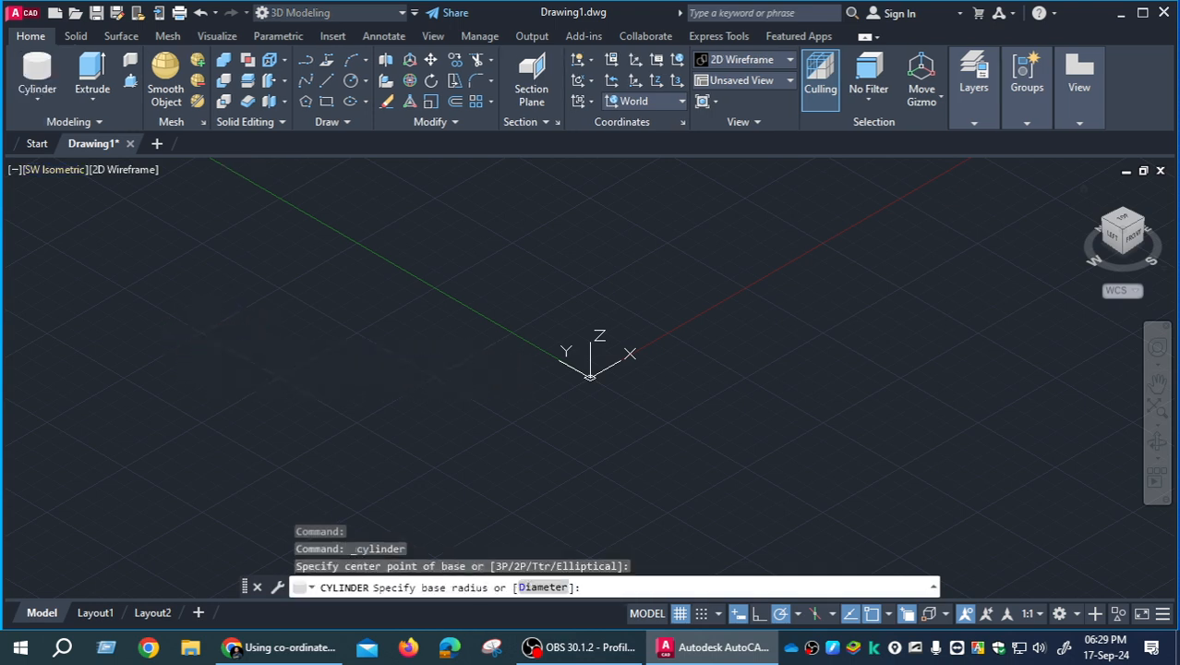
left_click(268, 362)
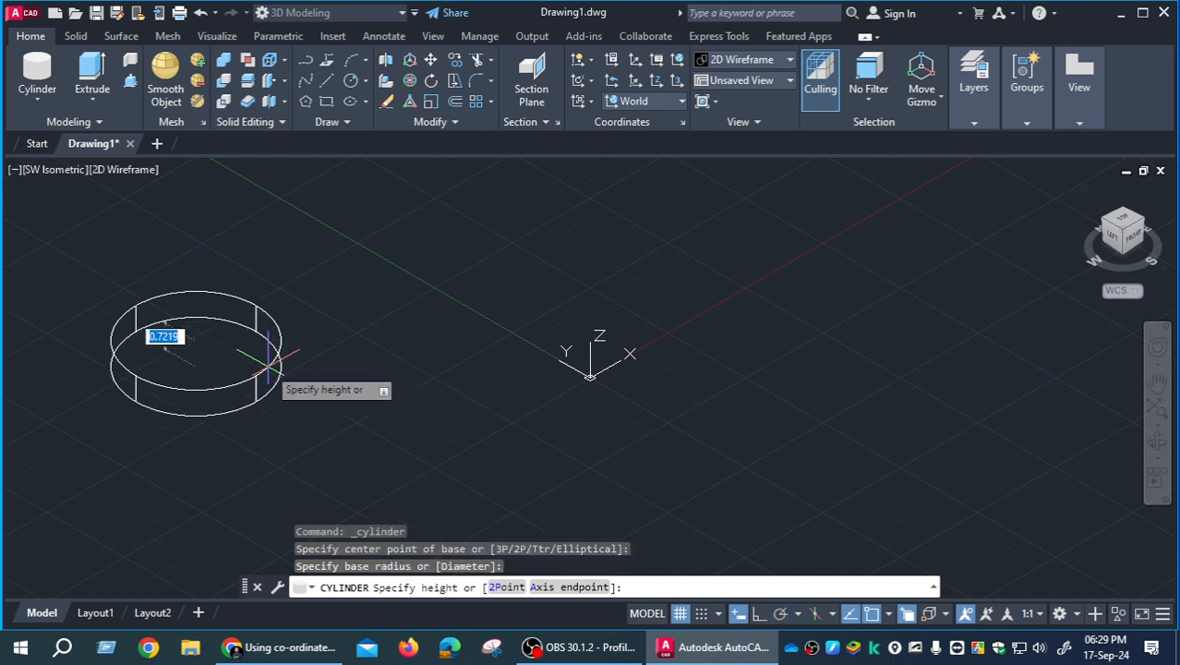
left_click(270, 225)
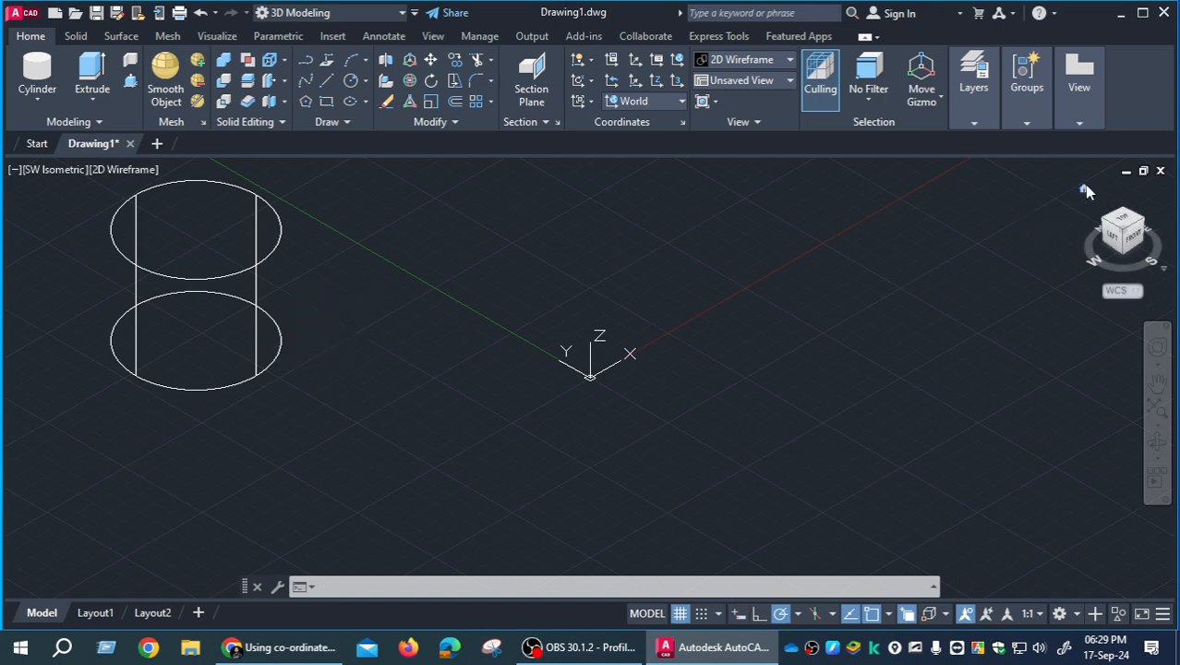
- Return the drawing to its home view and select WCS as the coordinate system
left_click(1085, 190)
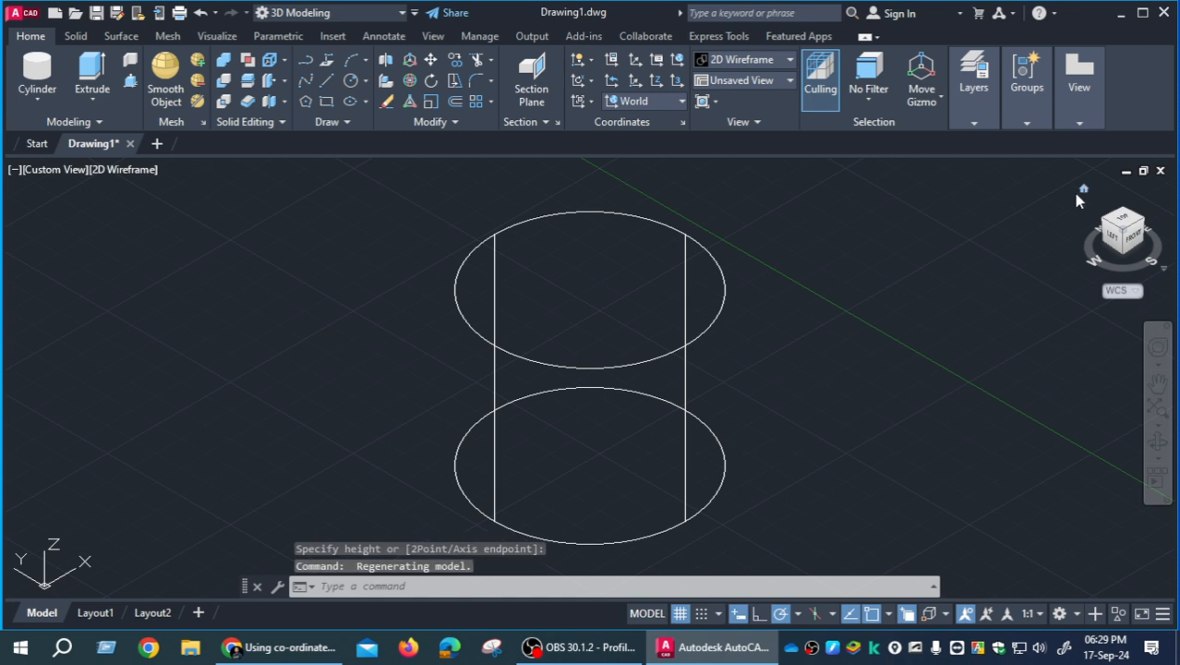
left_click(1136, 293)
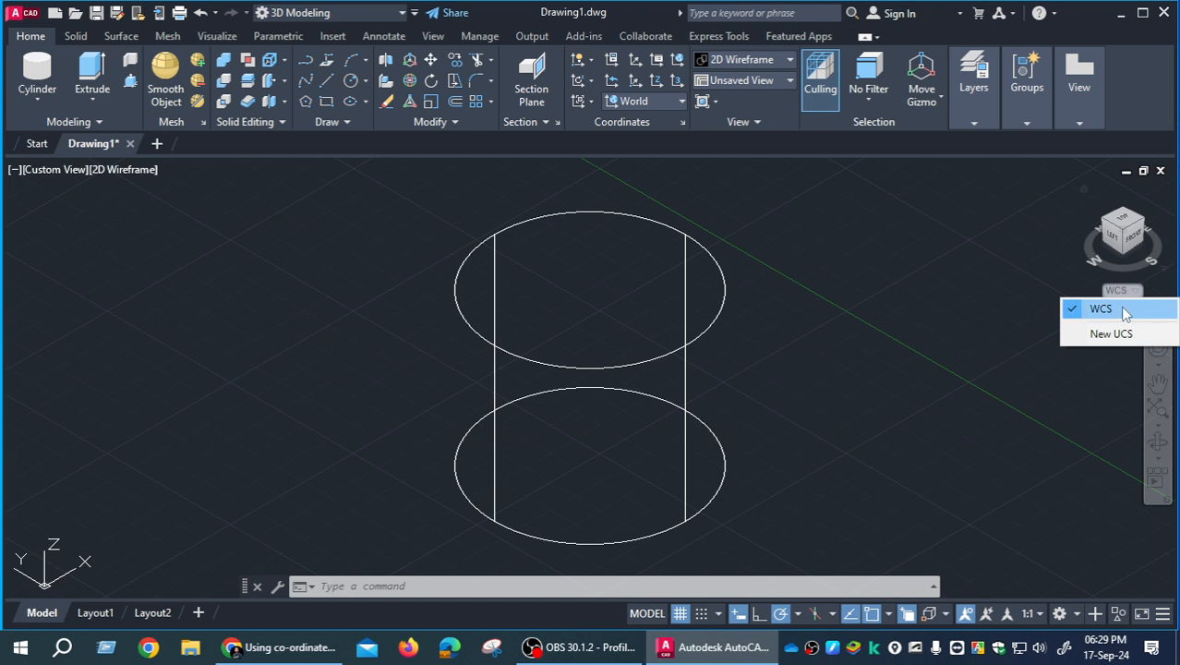
left_click(1124, 310)
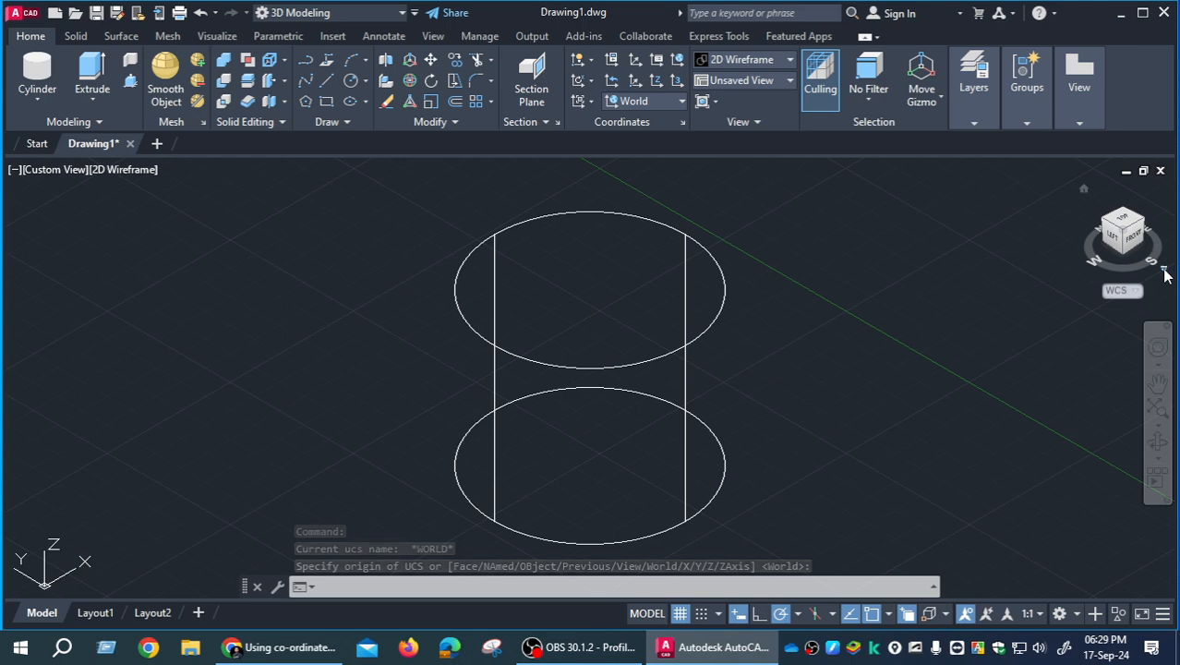
- Reset the drawing to the home view and switch its projection to Perspective
left_click(1164, 270)
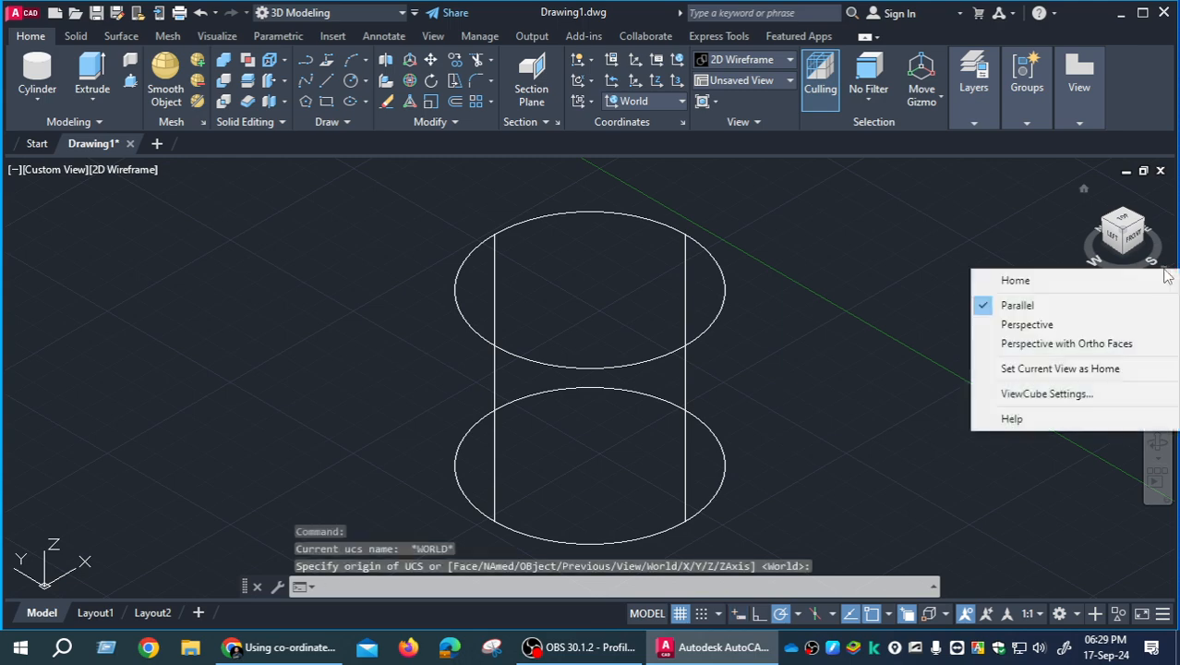
left_click(1108, 280)
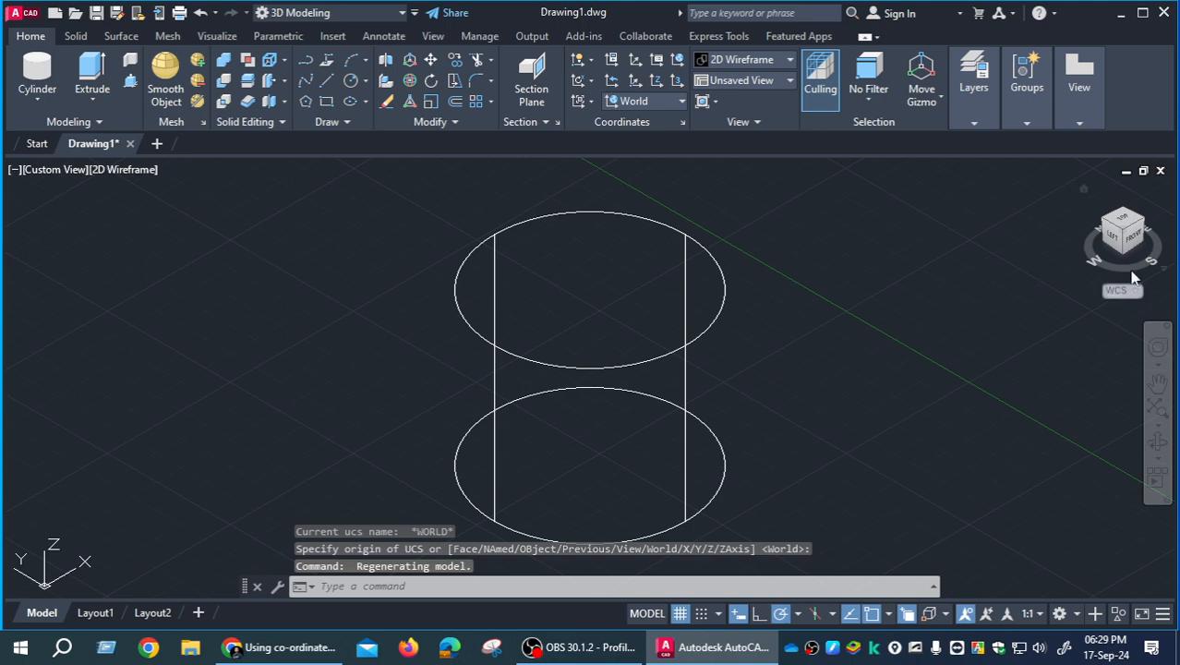
left_click(1165, 272)
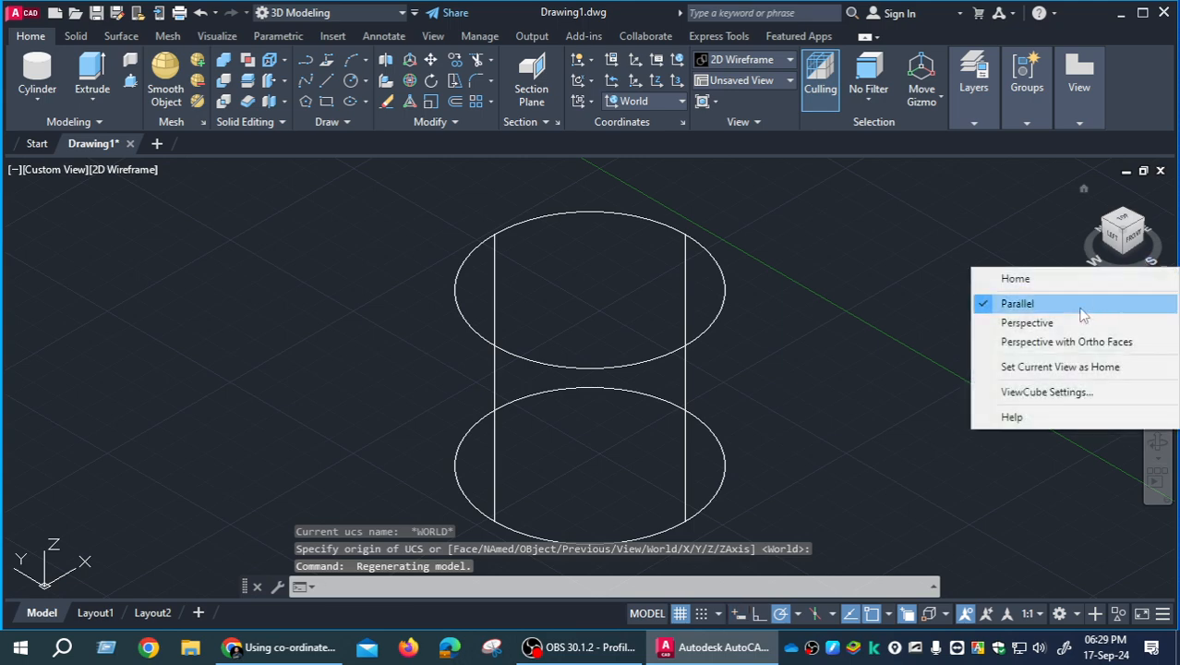
left_click(1035, 322)
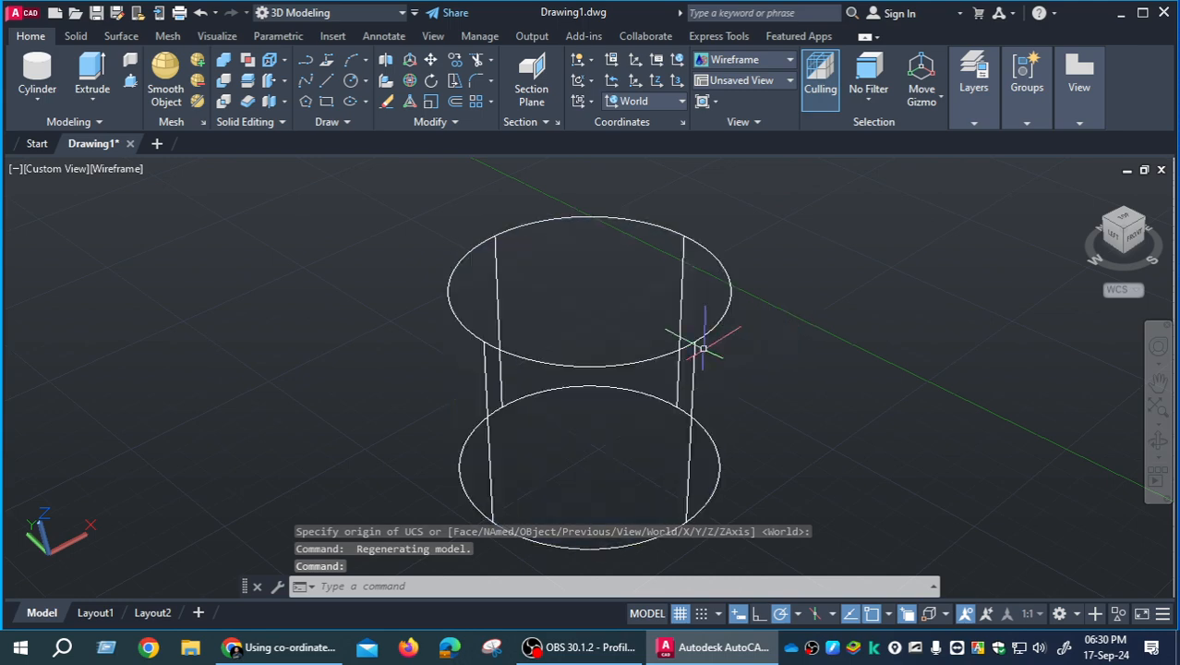
- Configure the ViewCube to a fixed Large size instead of automatic sizing, with 100% inactive opacity
left_click(1166, 273)
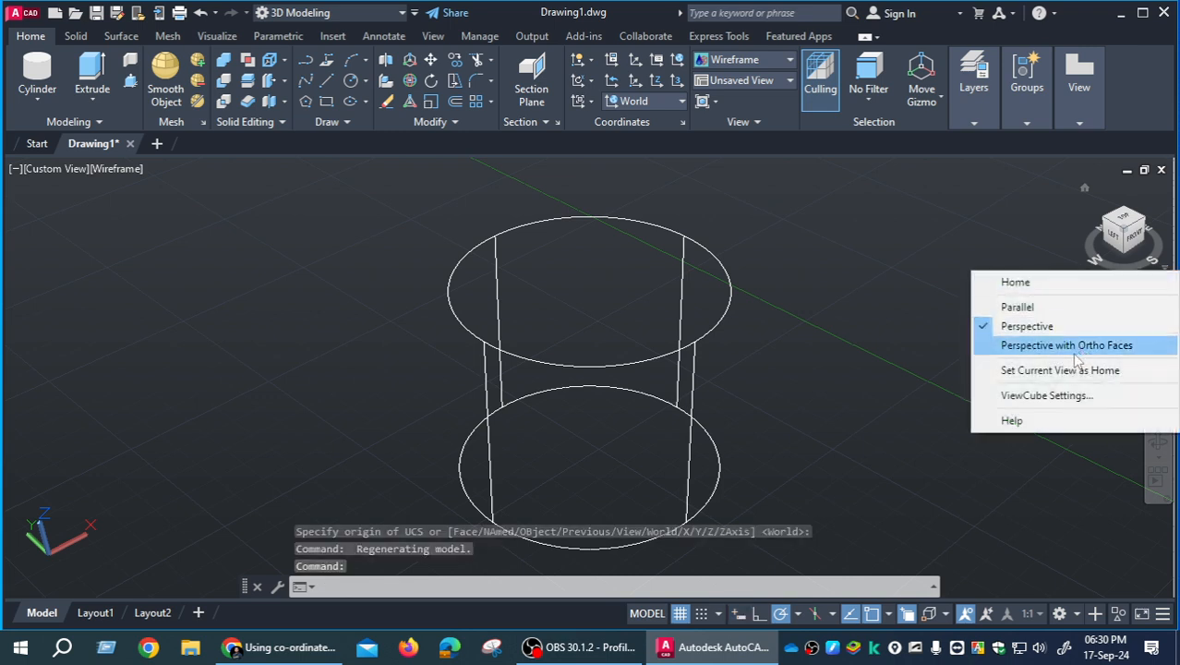
left_click(1049, 397)
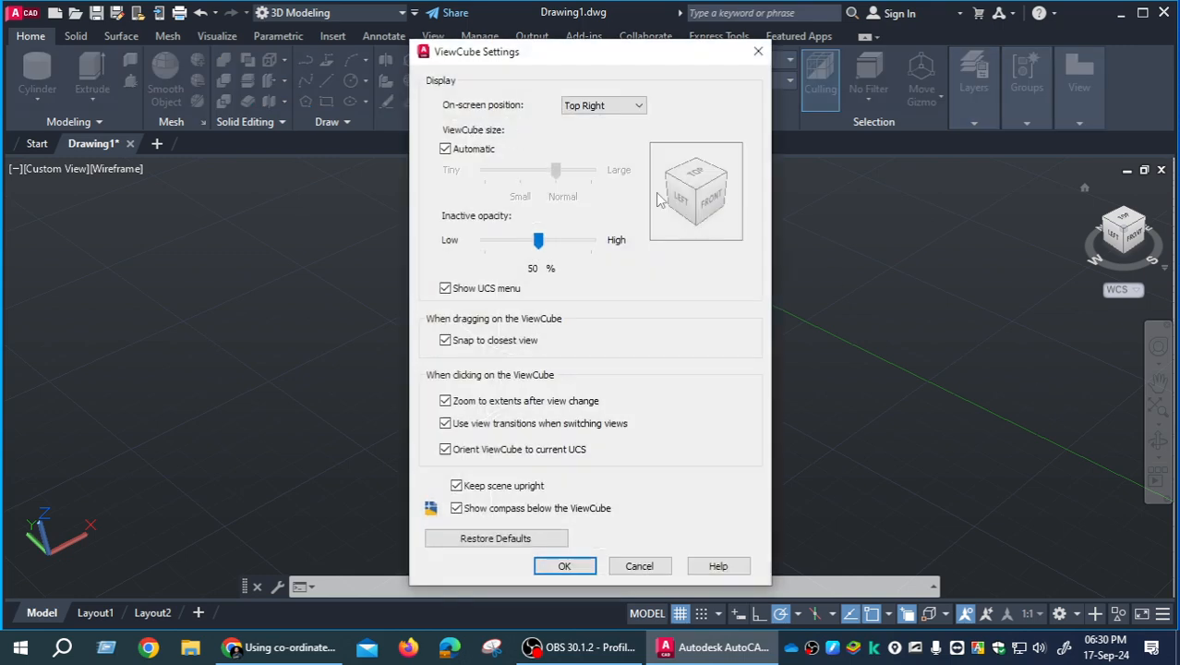
left_click(450, 153)
left_click(589, 172)
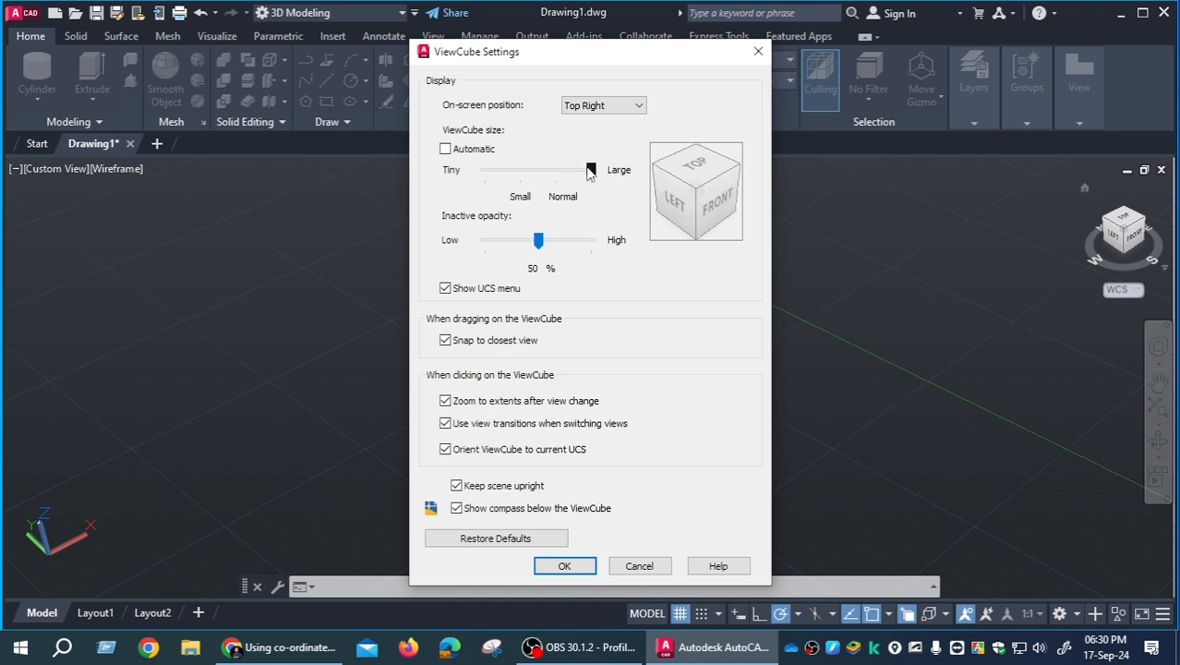
left_click_drag(539, 240, 594, 242)
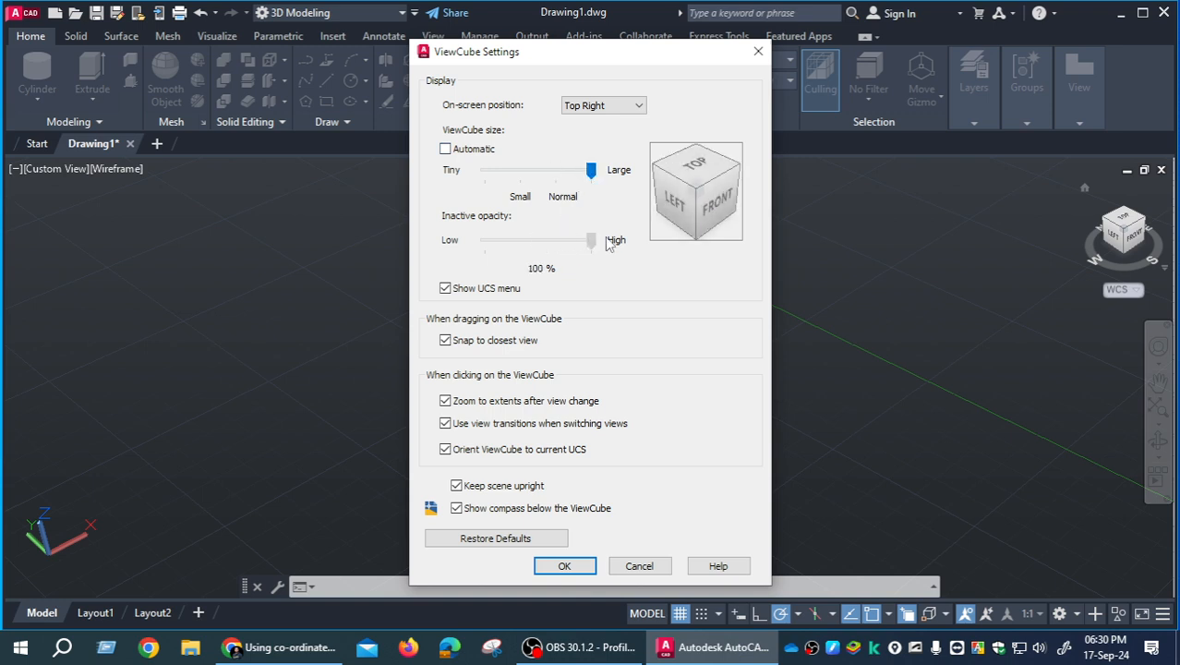
left_click(564, 566)
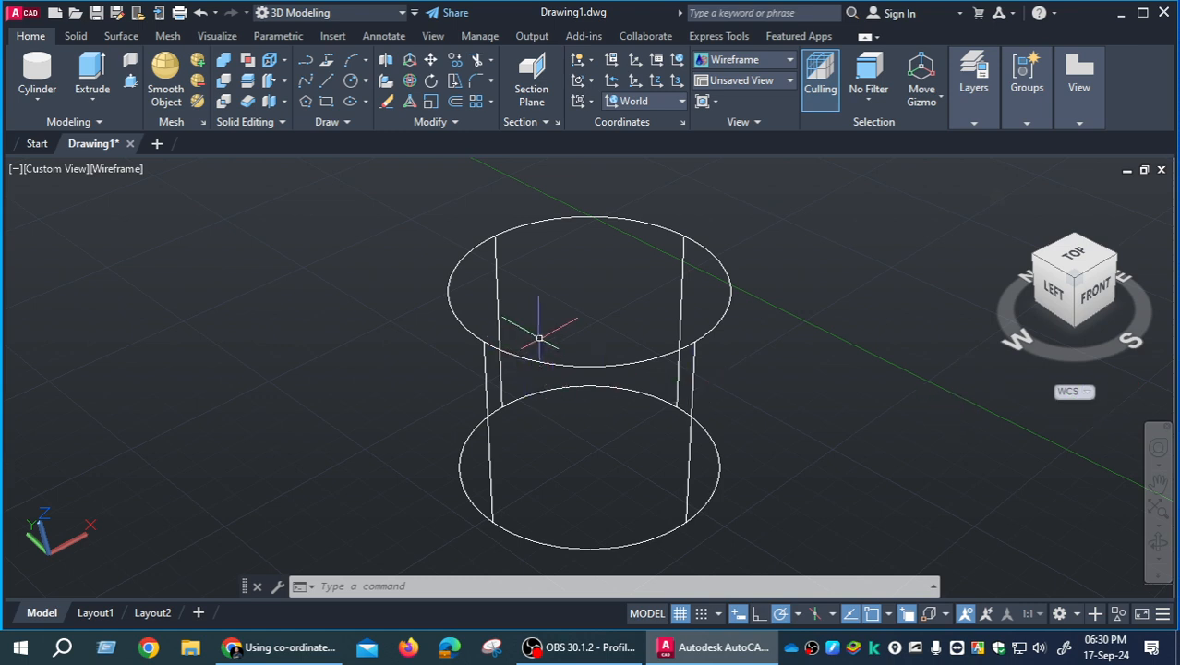
- Preview the cylinder in the 2D Wireframe, Conceptual and Hidden visual styles
left_click(126, 170)
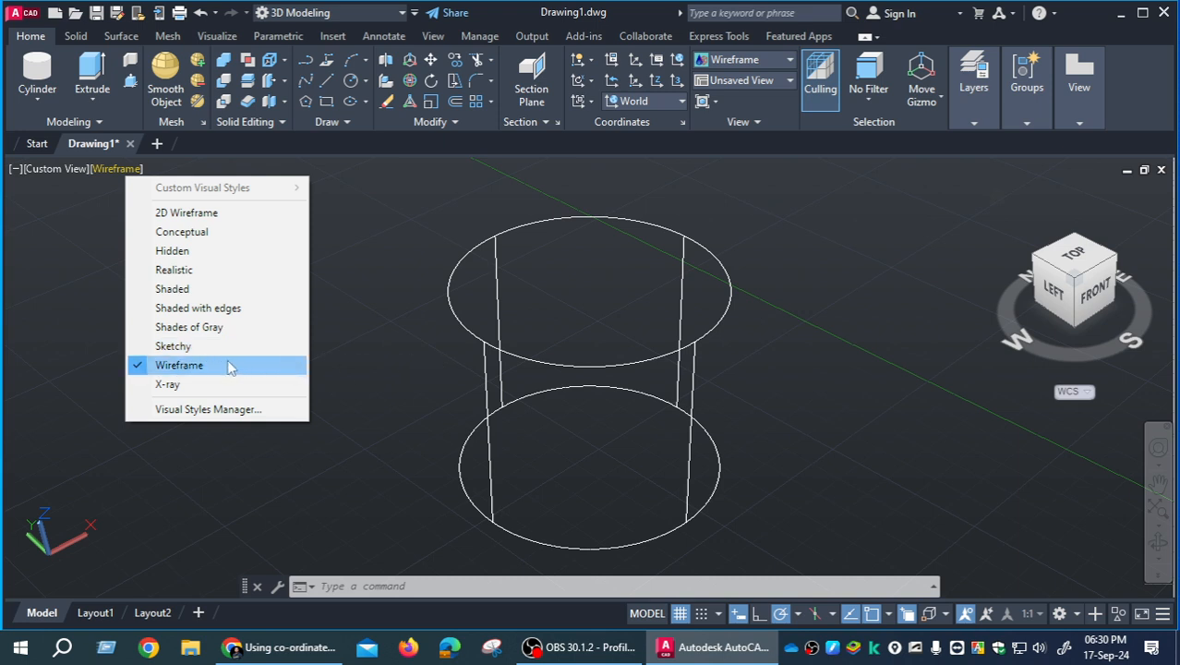
left_click(213, 215)
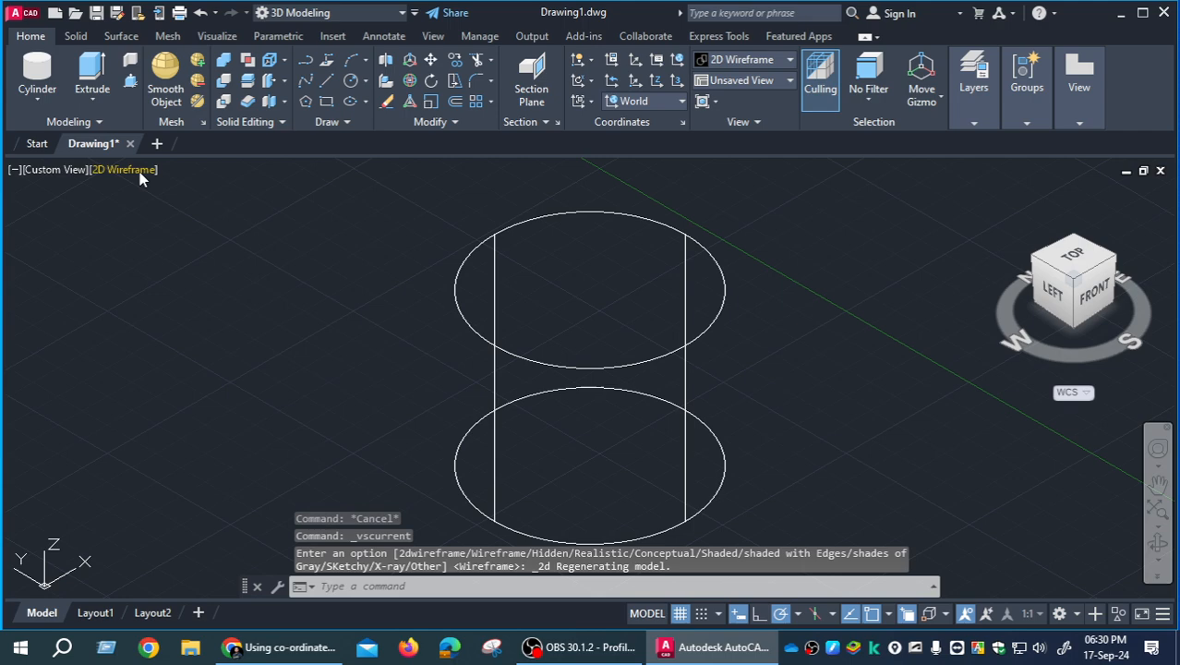
left_click(138, 172)
left_click(185, 229)
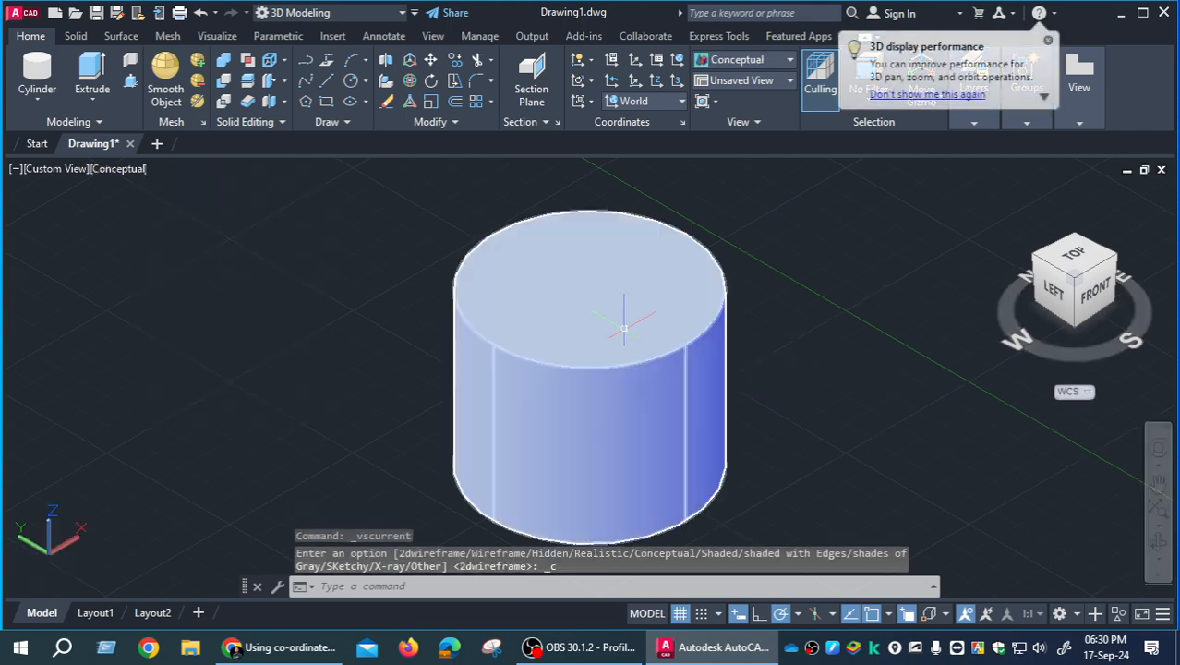
left_click(134, 172)
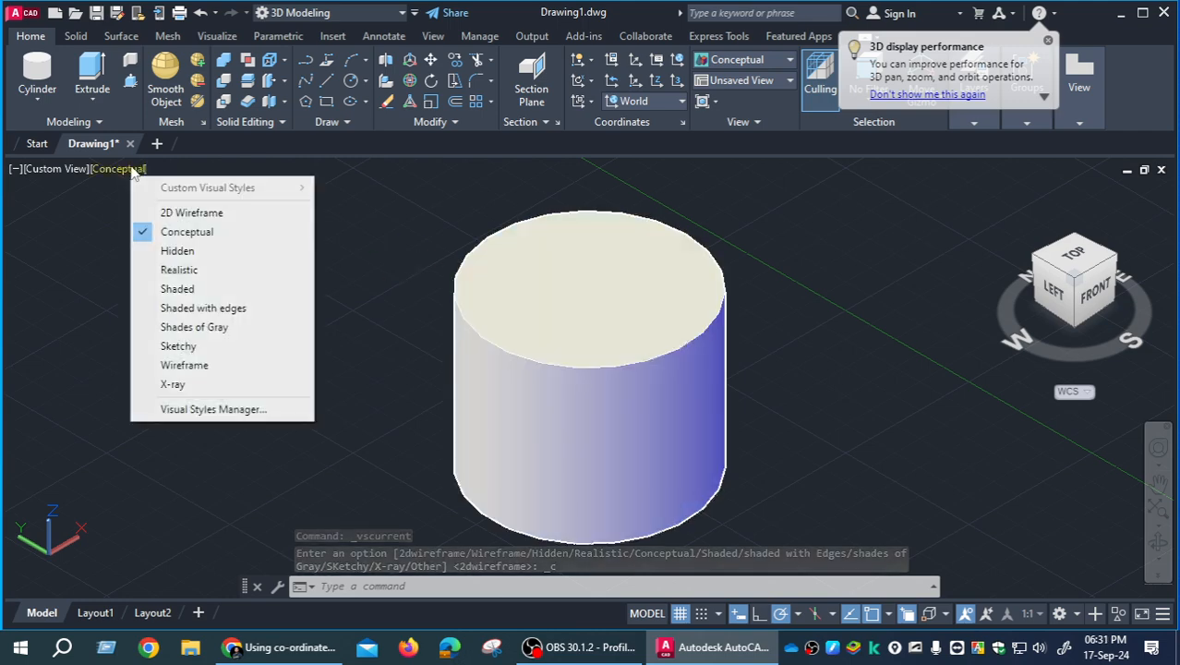
left_click(171, 250)
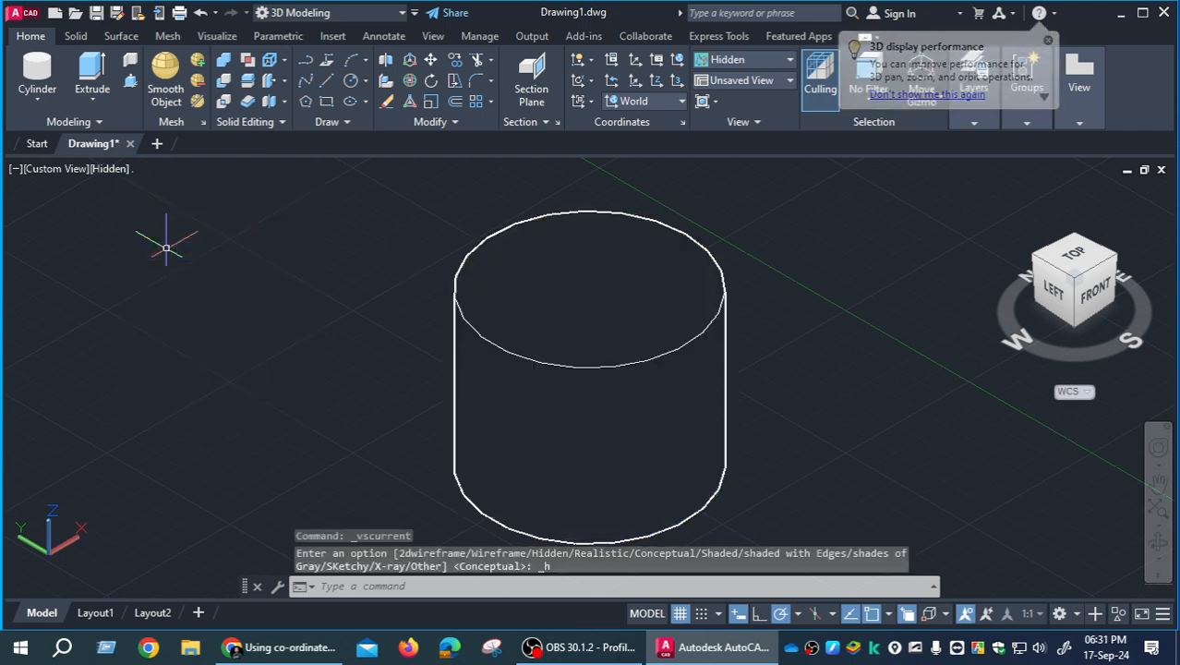
- Preview the cylinder in the Realistic, Shaded and Sketchy visual styles
left_click(109, 171)
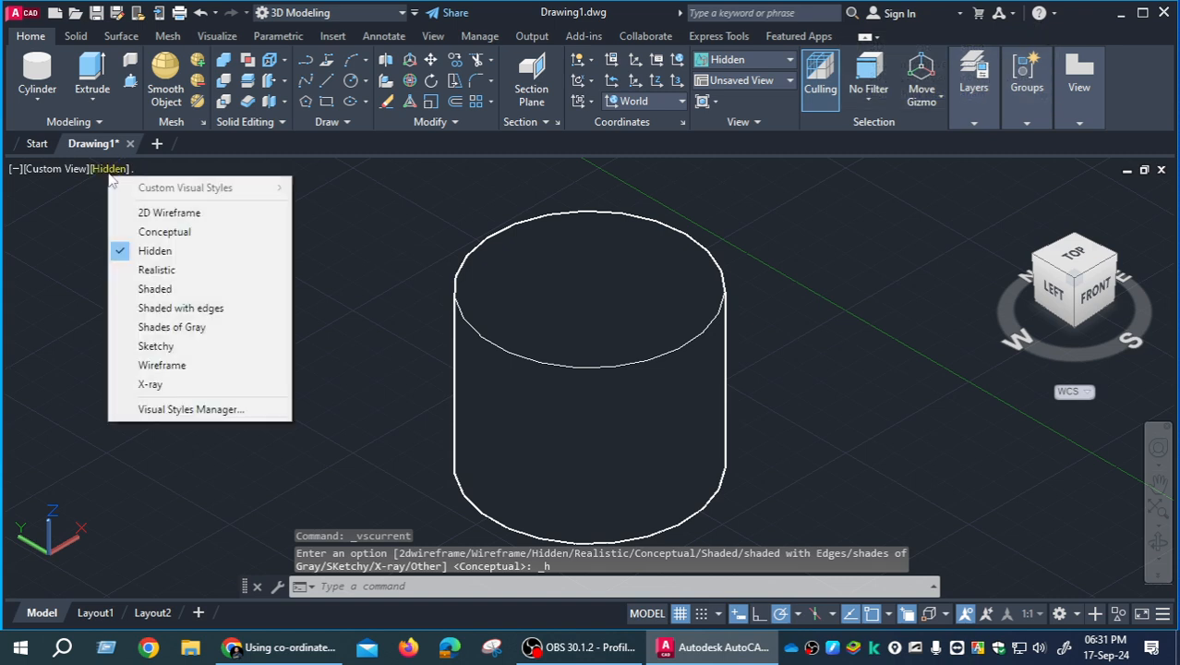
left_click(140, 270)
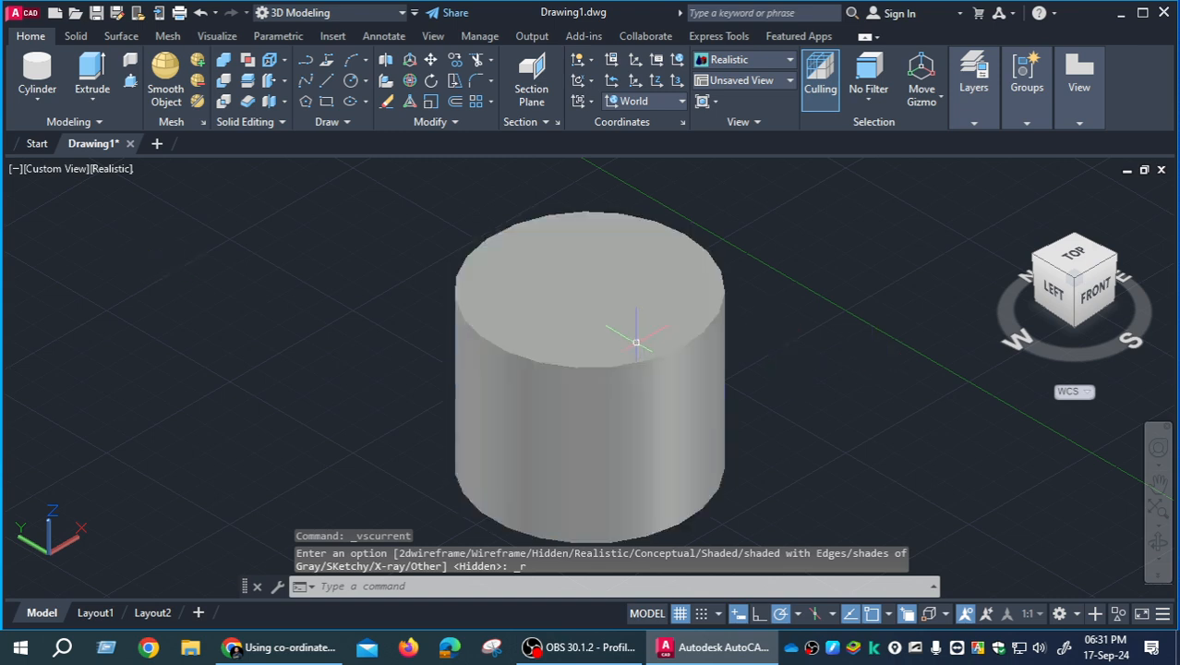
left_click(115, 172)
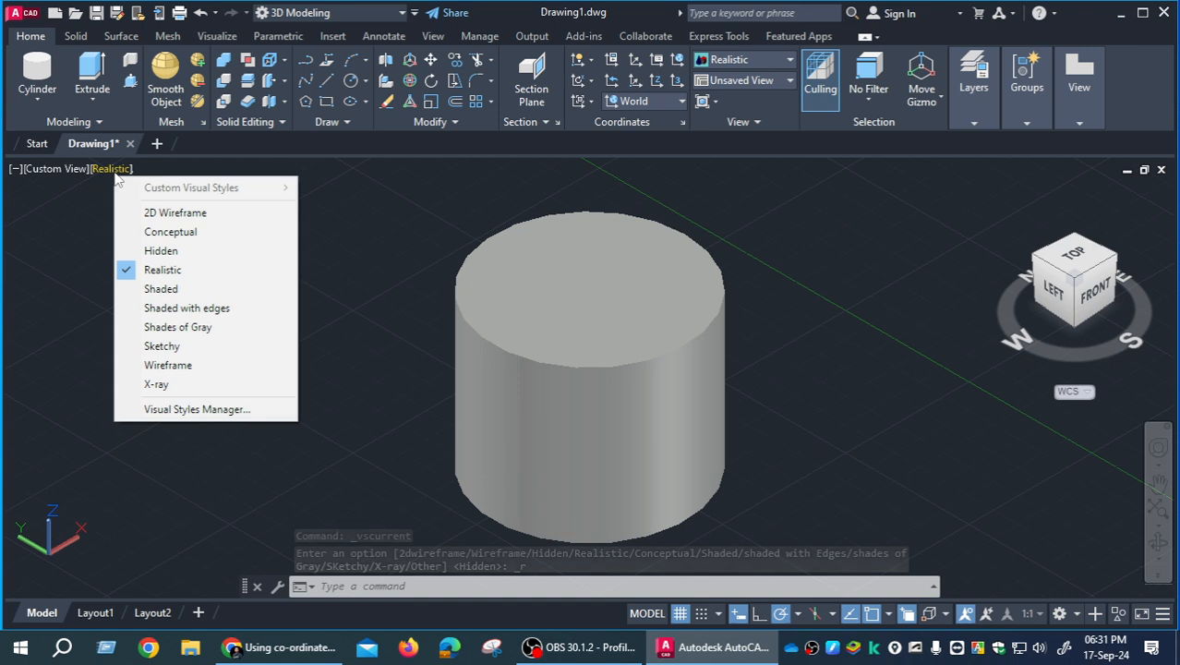
left_click(160, 289)
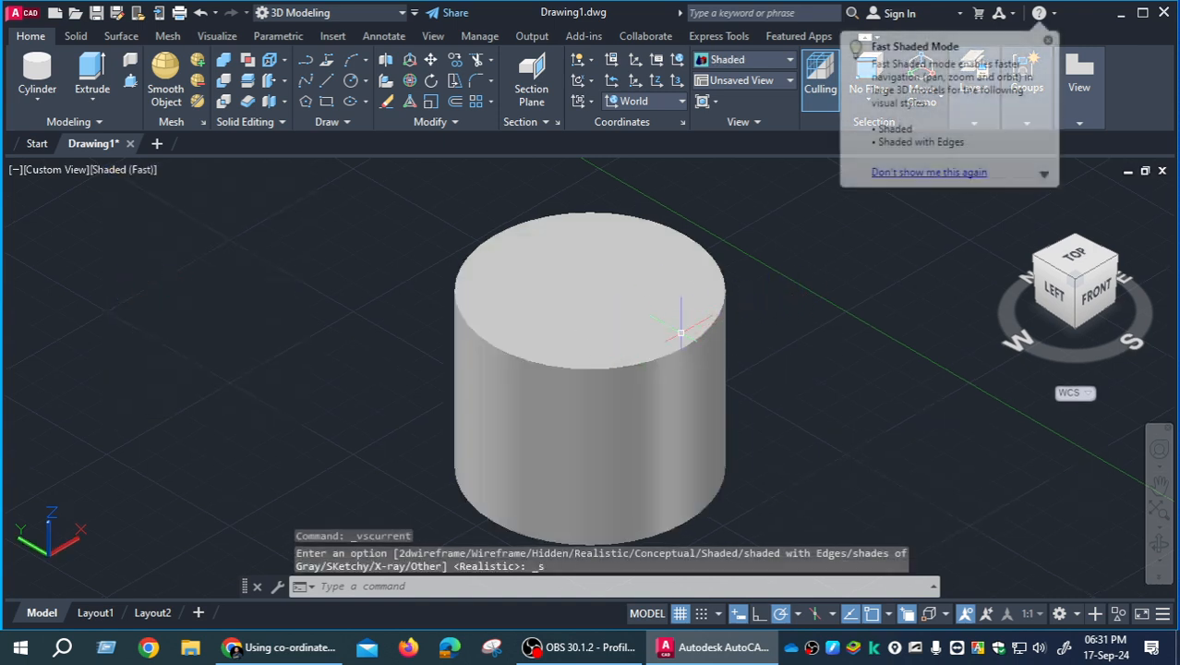
left_click(118, 172)
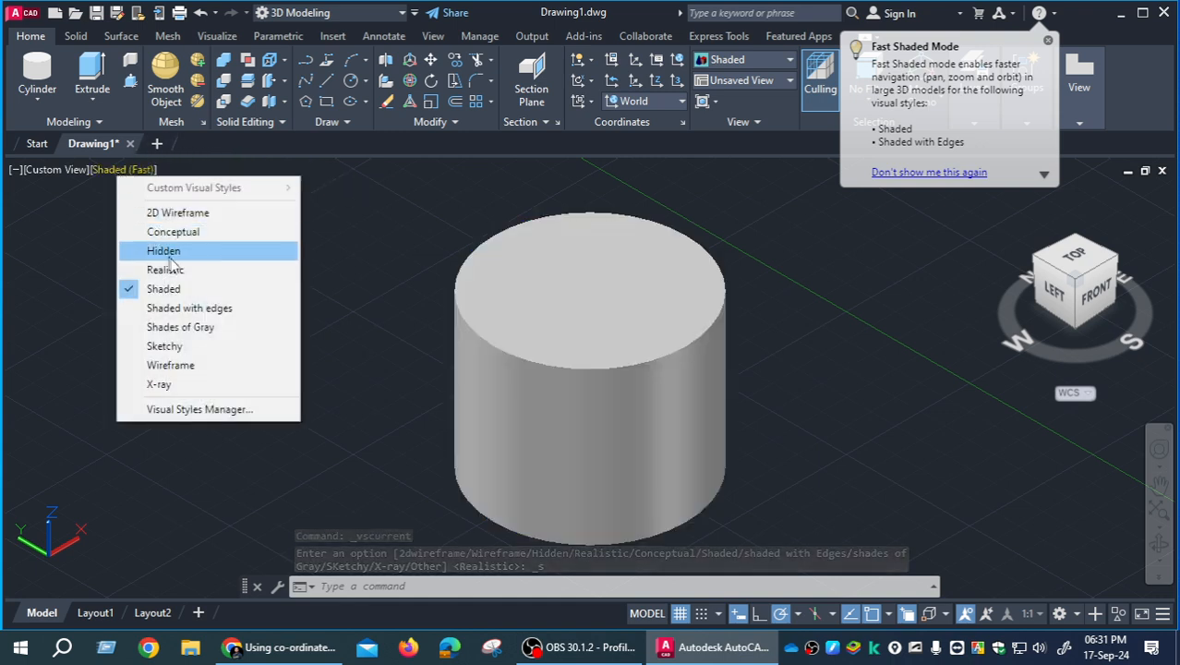
left_click(181, 348)
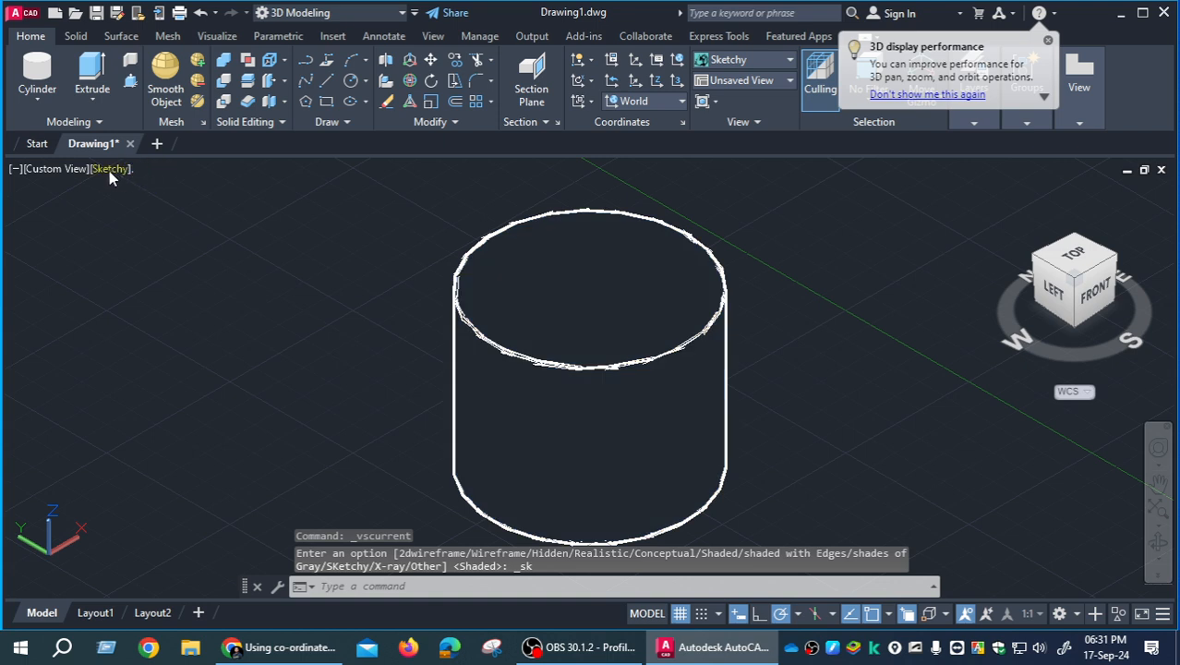
- Set the drawing's visual style to Realistic
left_click(118, 169)
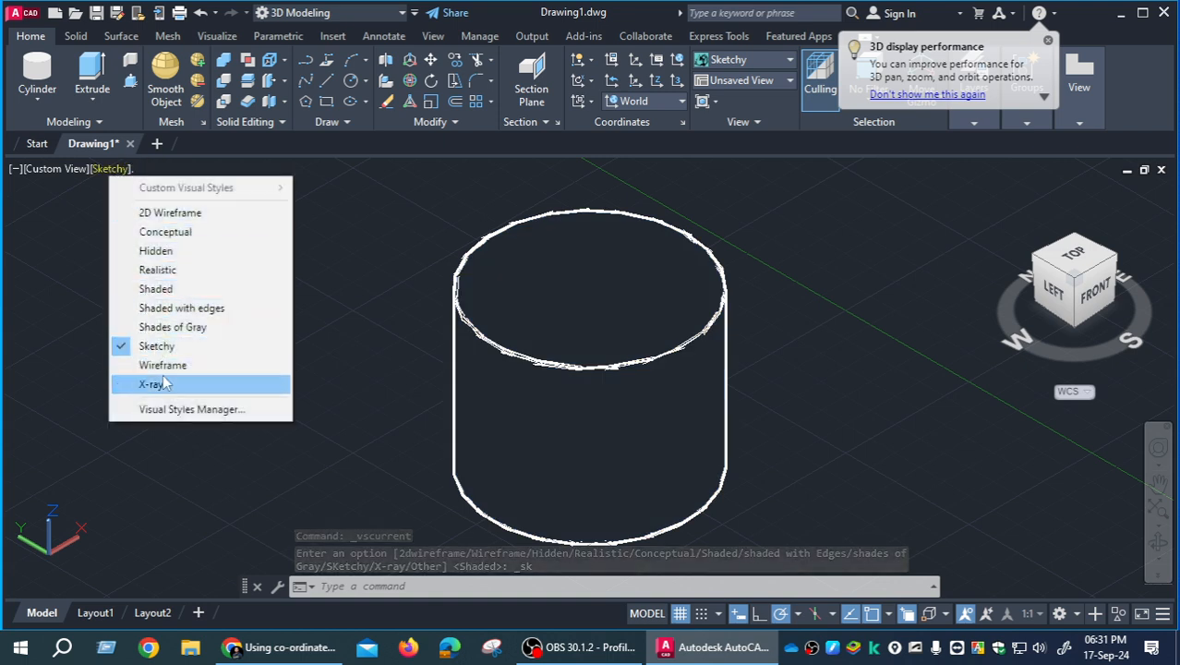
left_click(157, 269)
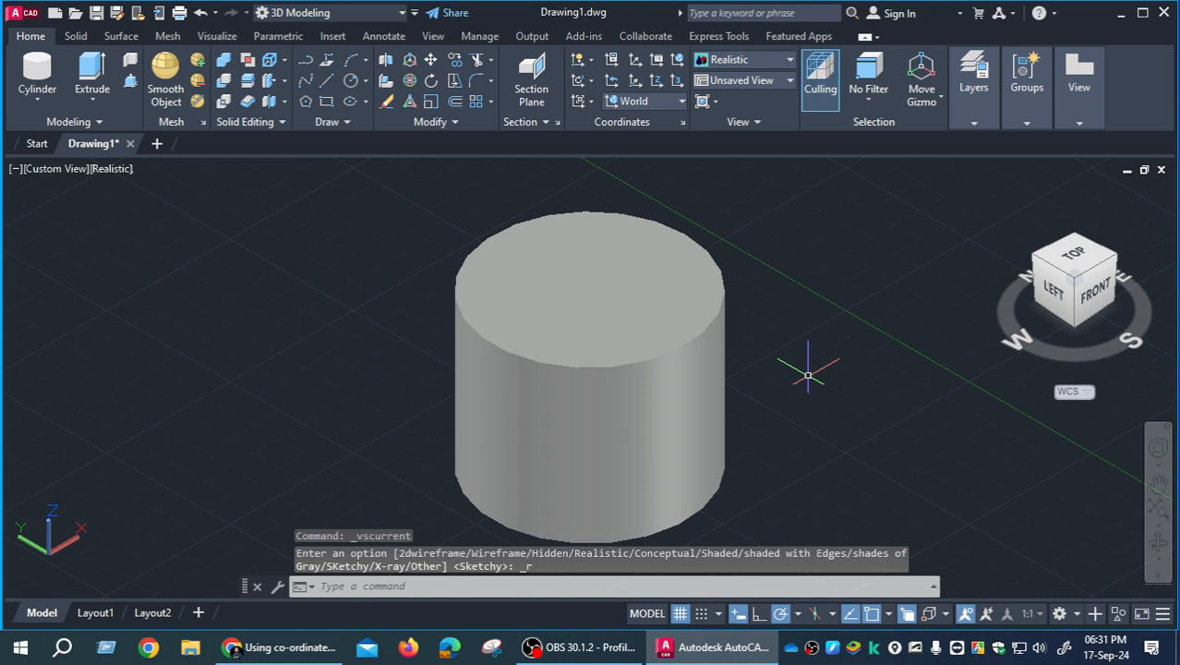
- View the cylinder from the preset Top and Bottom directions, and finish in the SW Isometric view
left_click(66, 173)
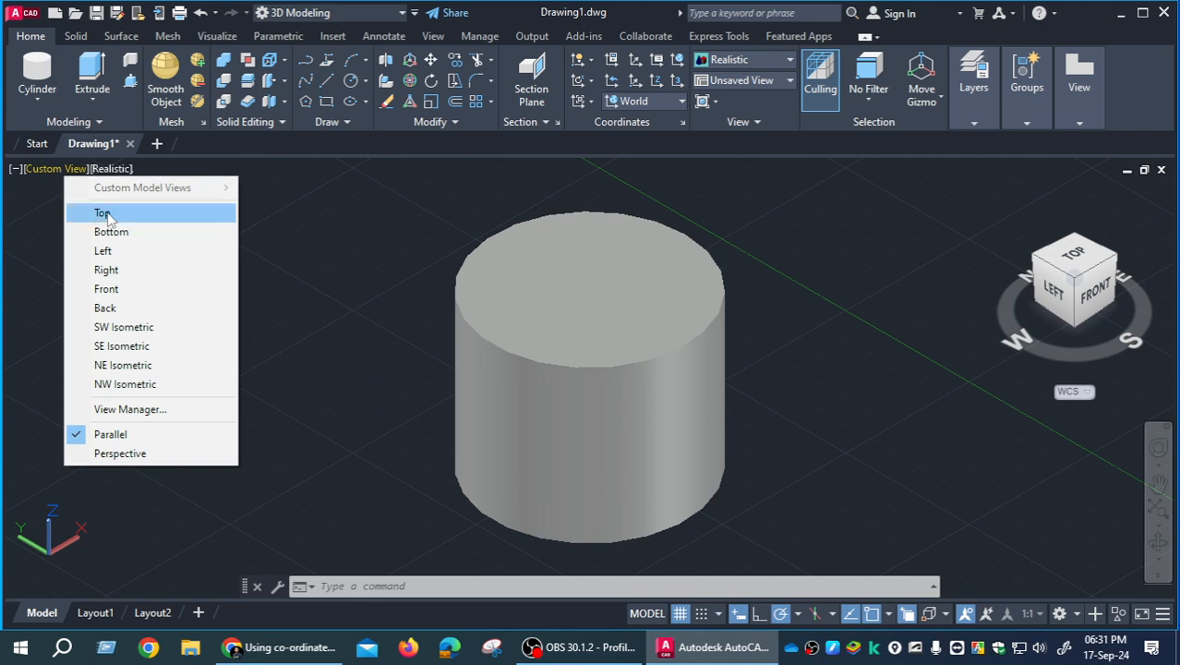
left_click(103, 213)
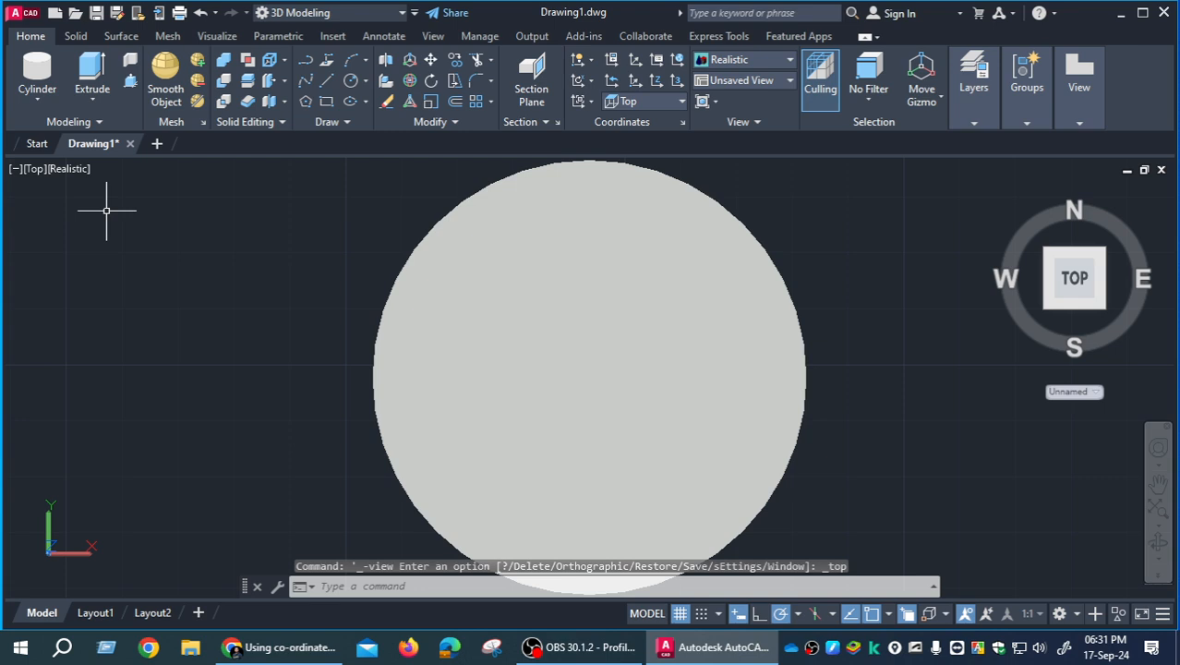
left_click(42, 168)
left_click(90, 232)
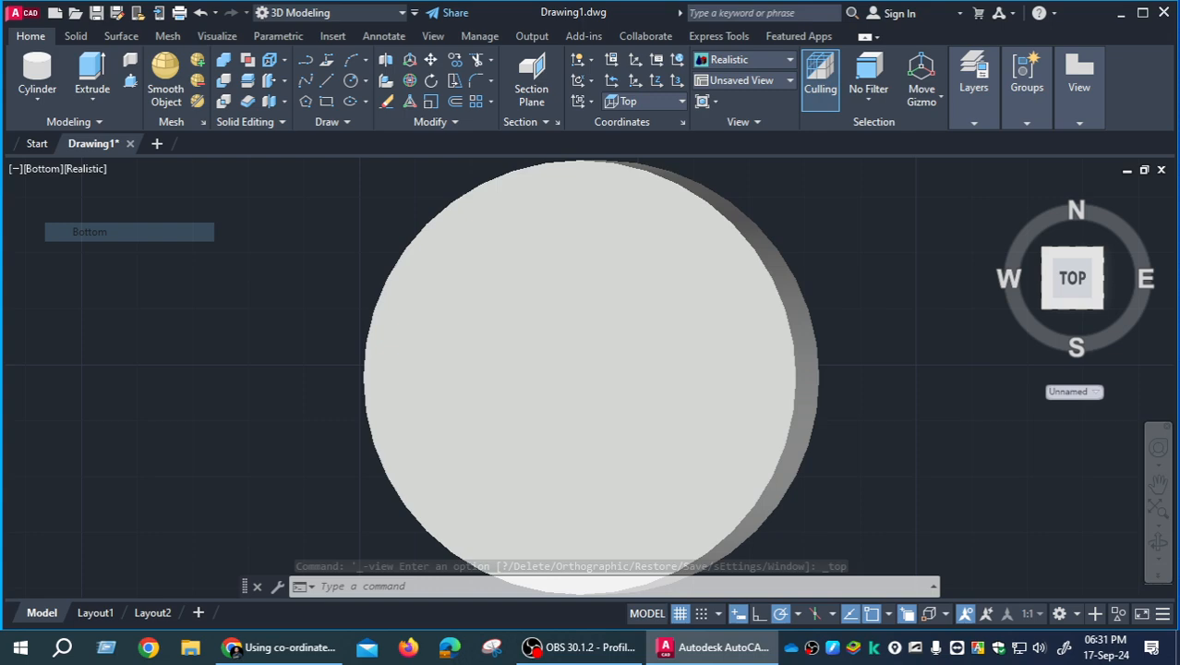
left_click(51, 168)
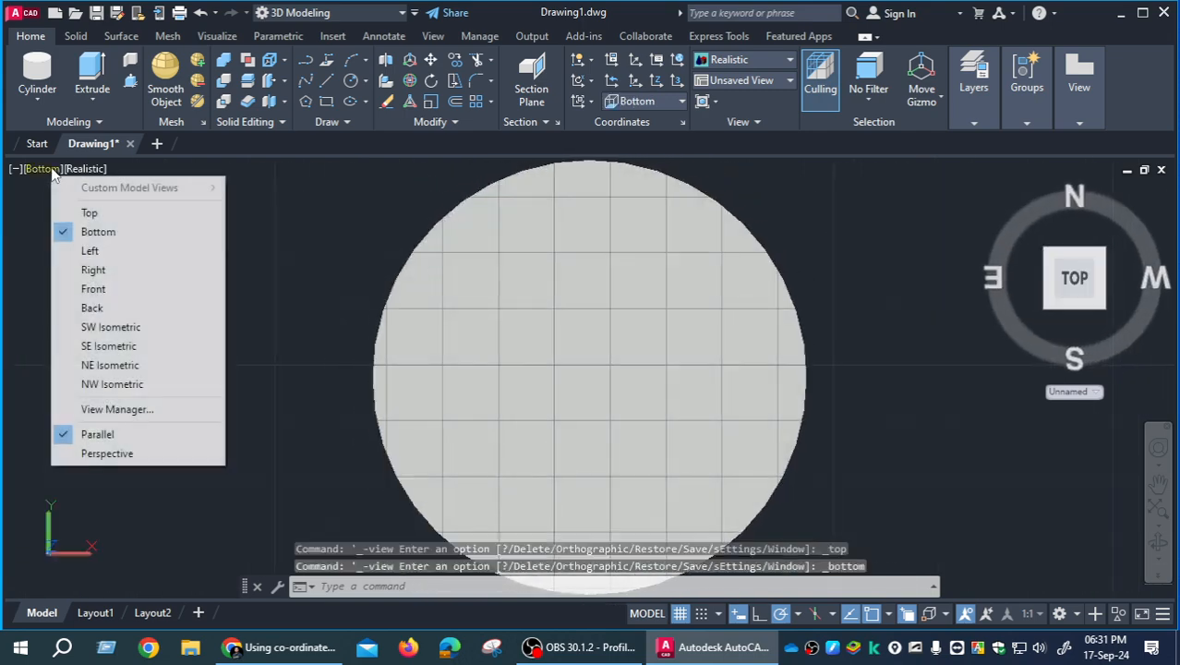
left_click(108, 329)
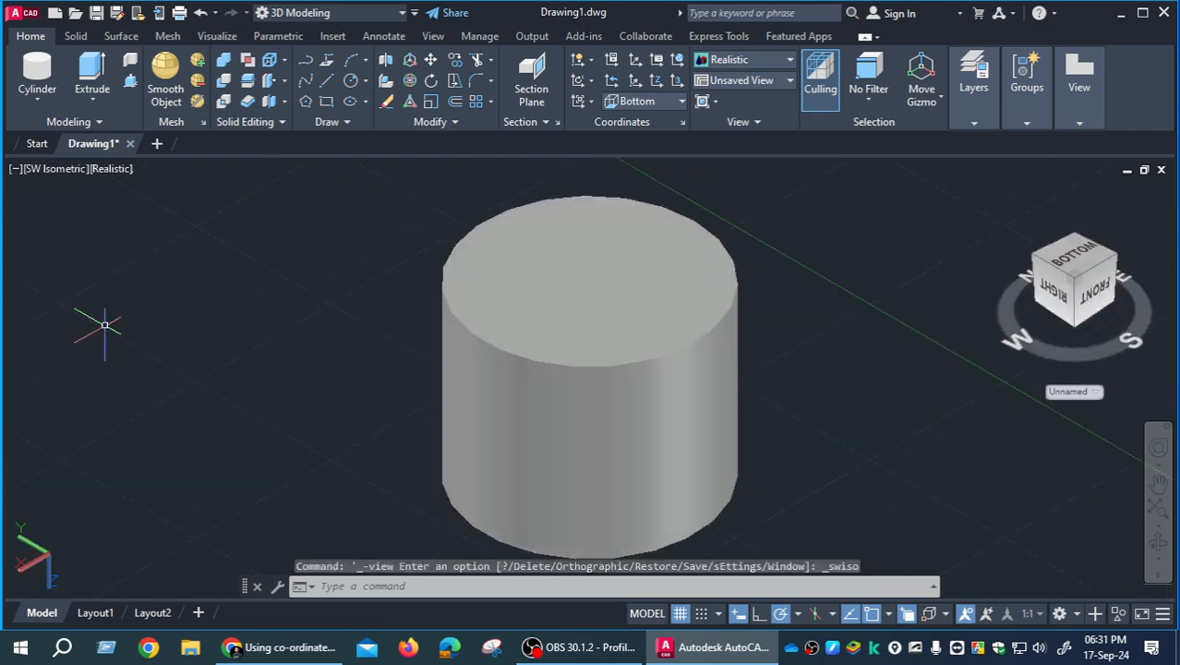
- View the cylinder in SE Isometric and set the coordinate system back to WCS
left_click(65, 173)
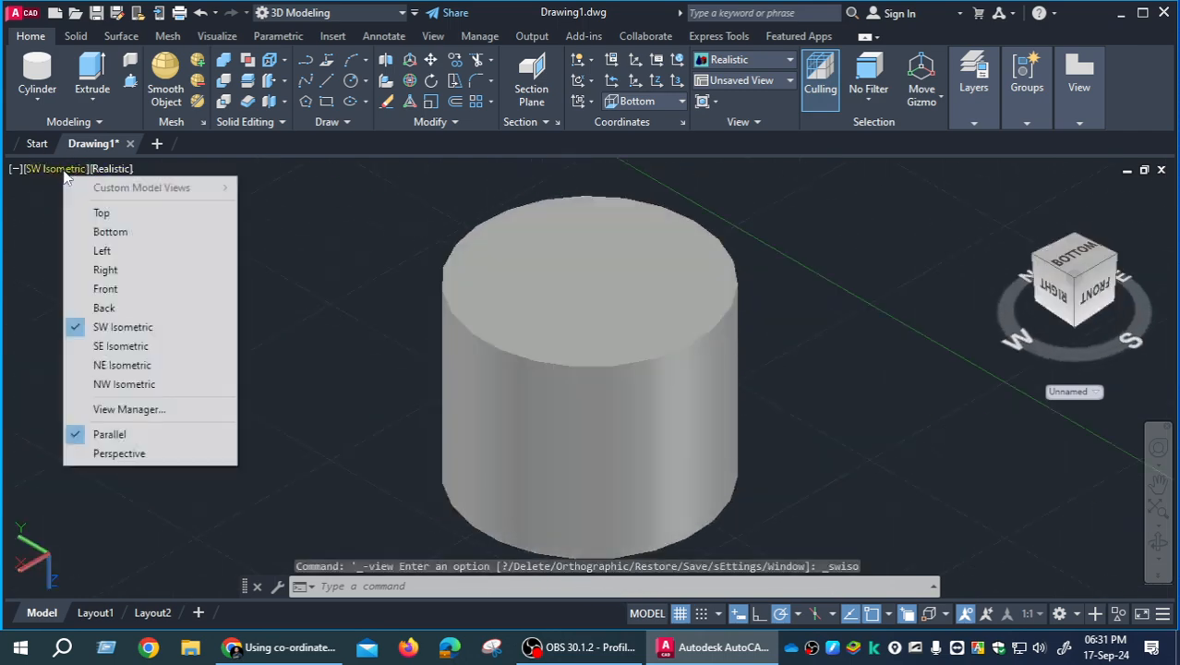
left_click(97, 347)
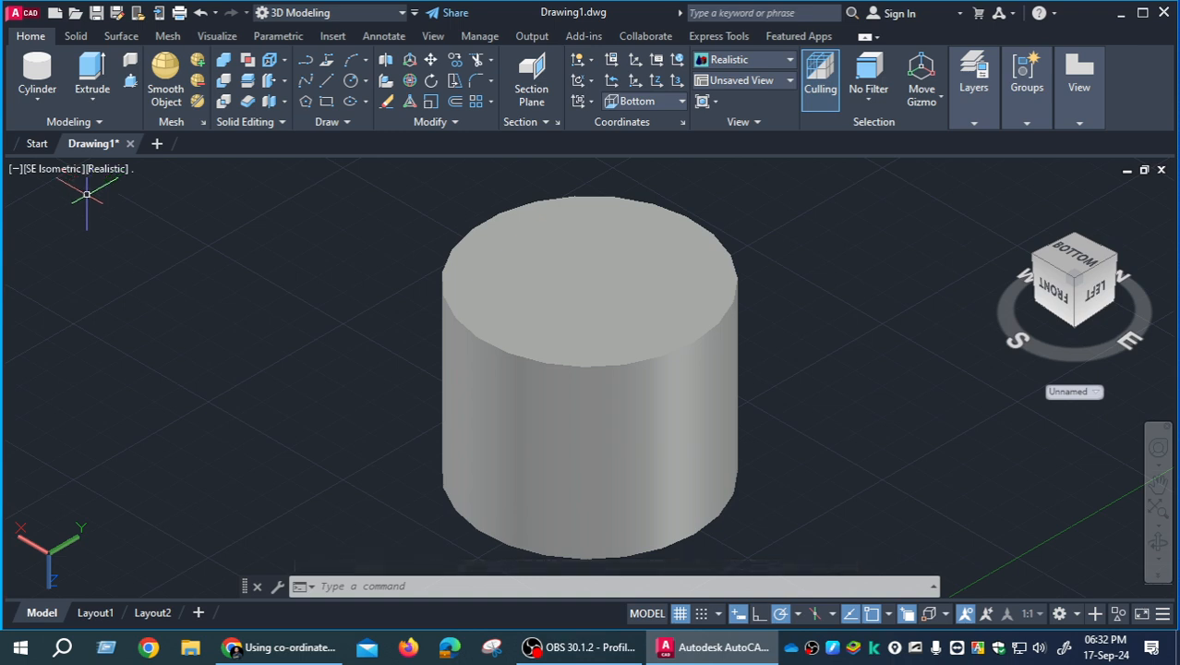
left_click(1097, 395)
left_click(1097, 410)
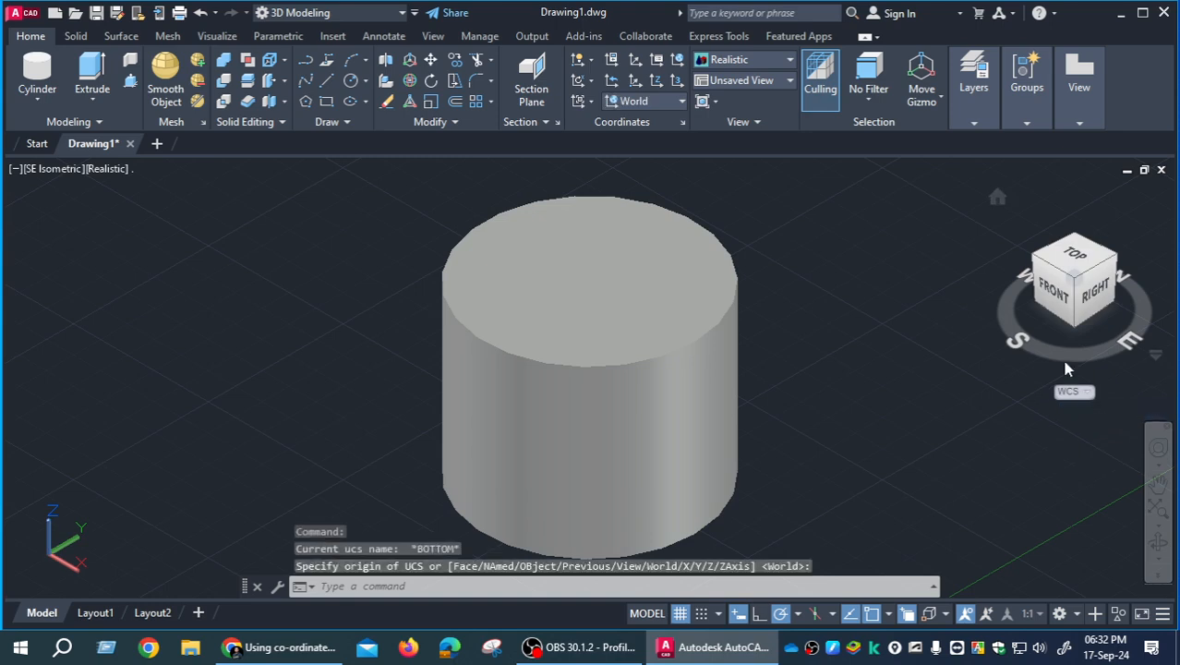
- Restore the Home view, and pan and rotate the view of the cylinder with the constrained Orbit tool
left_click(997, 198)
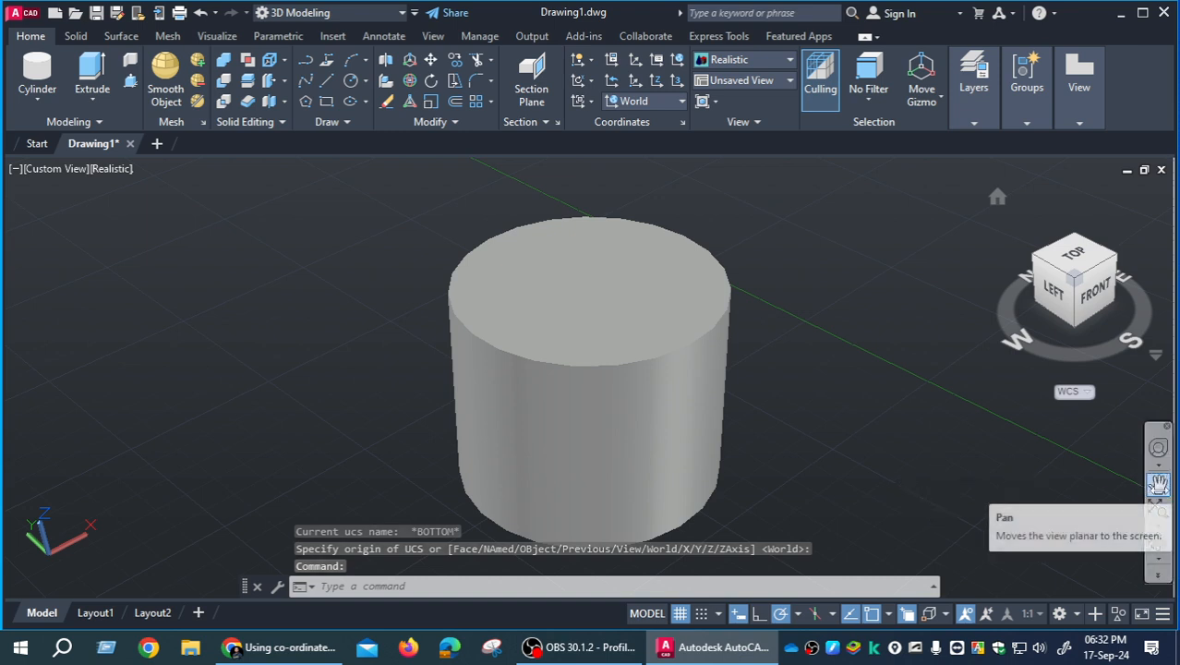
left_click_drag(579, 329, 476, 330)
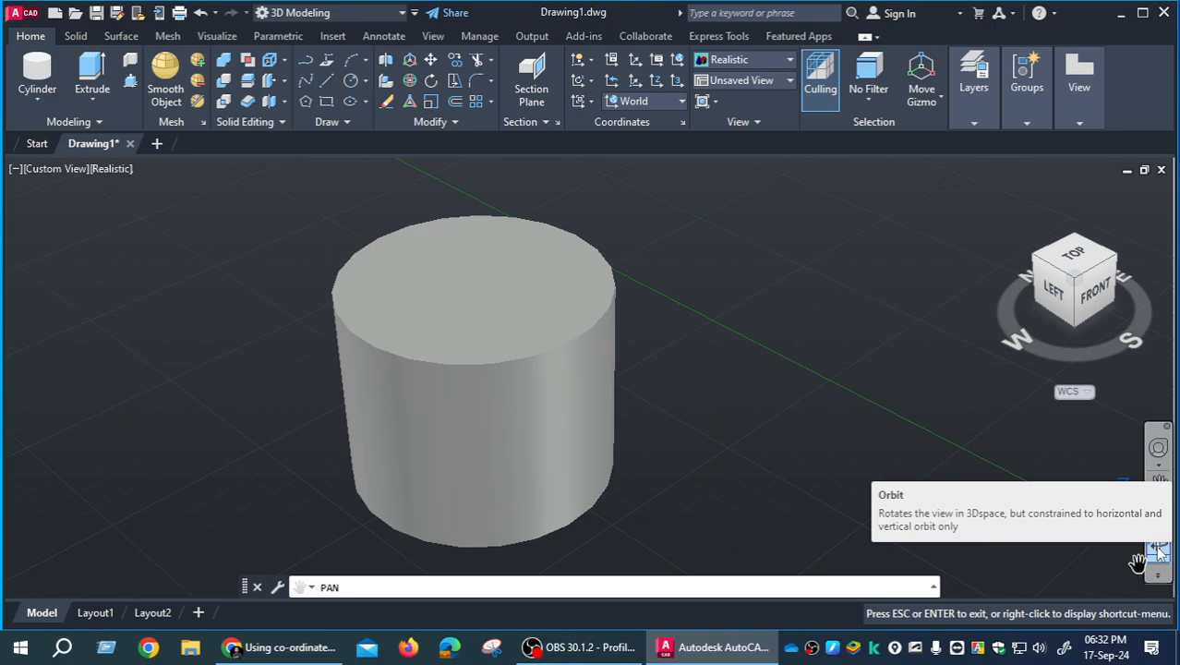
left_click(1158, 550)
left_click_drag(494, 357, 456, 336)
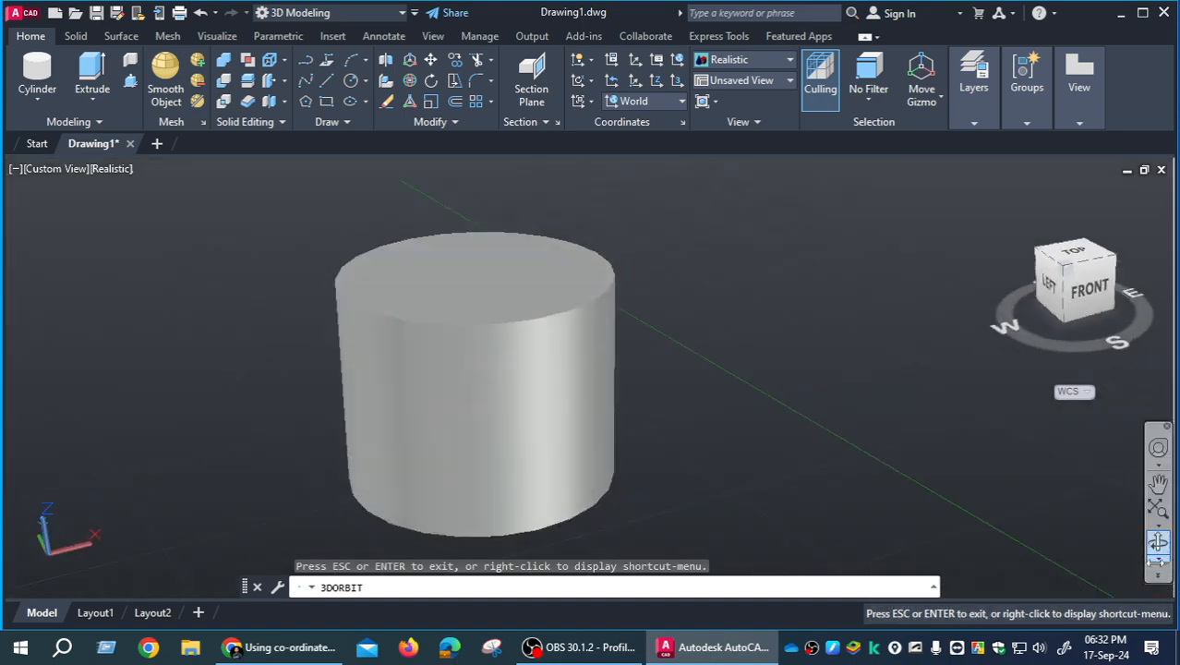
- Rotate the view with Free Orbit, using the side and upper handles of the orbit circle, to look down on the cylinder
left_click(1158, 559)
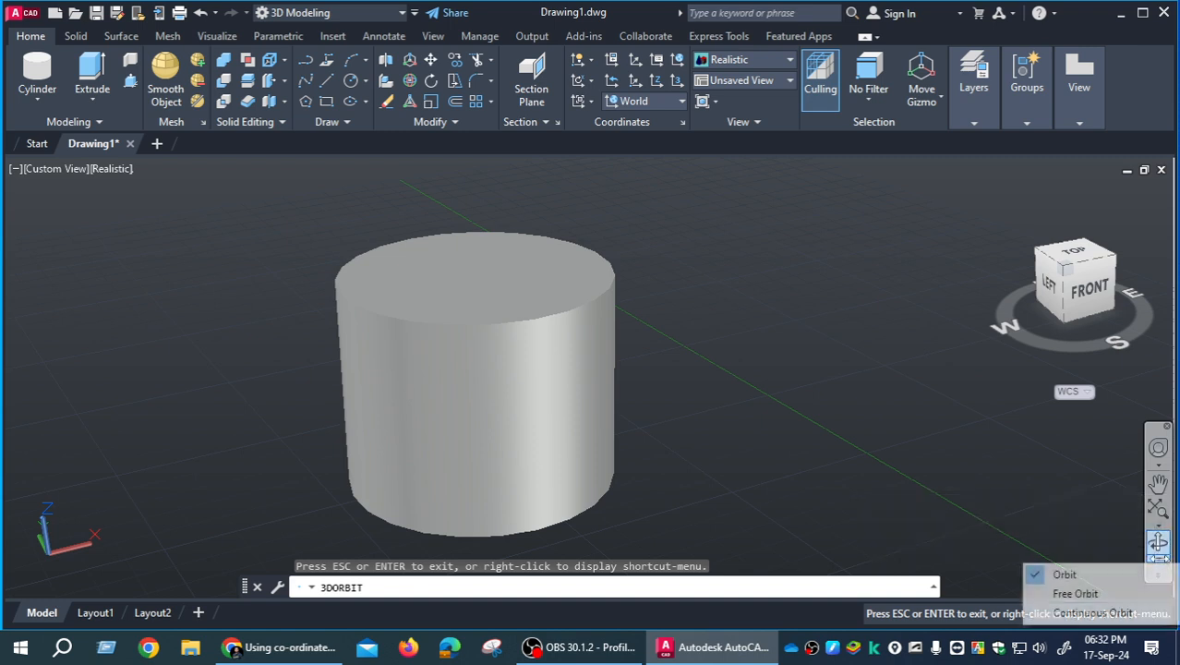
left_click(1112, 594)
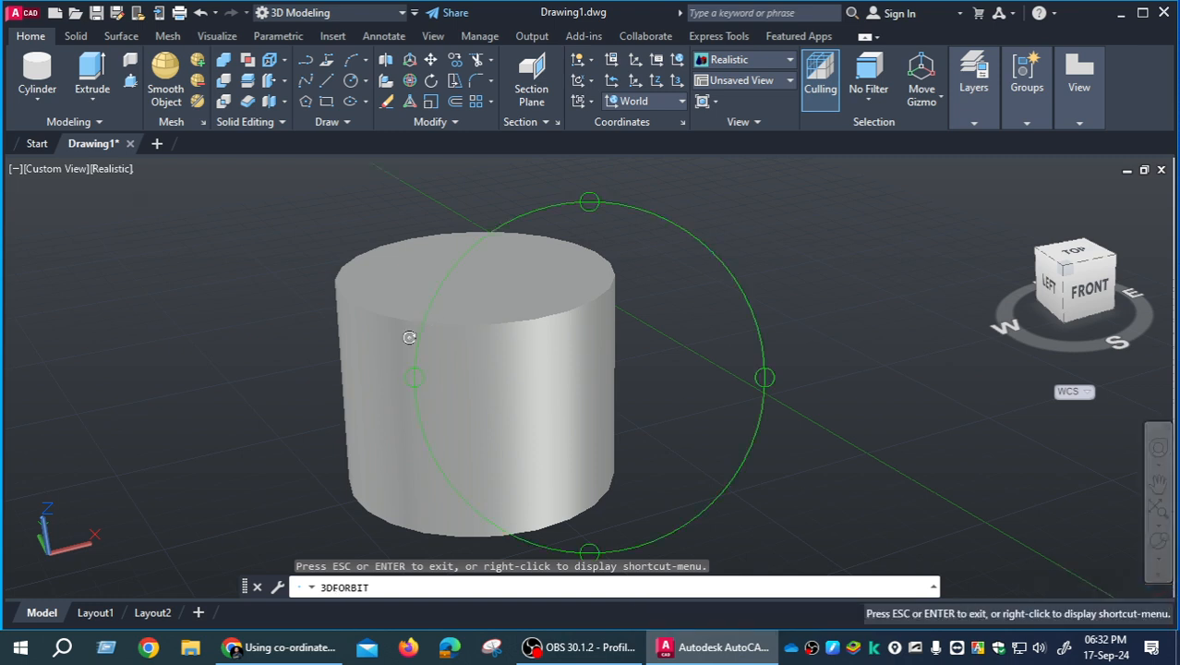
left_click_drag(420, 376, 442, 349)
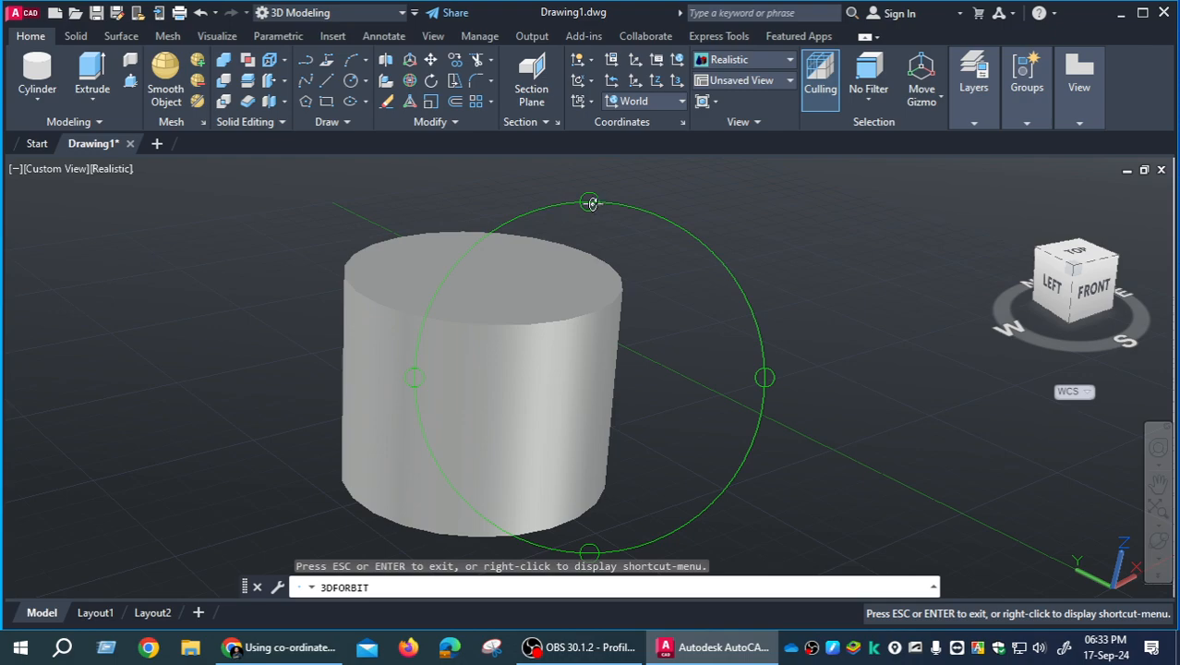
left_click_drag(591, 199, 661, 274)
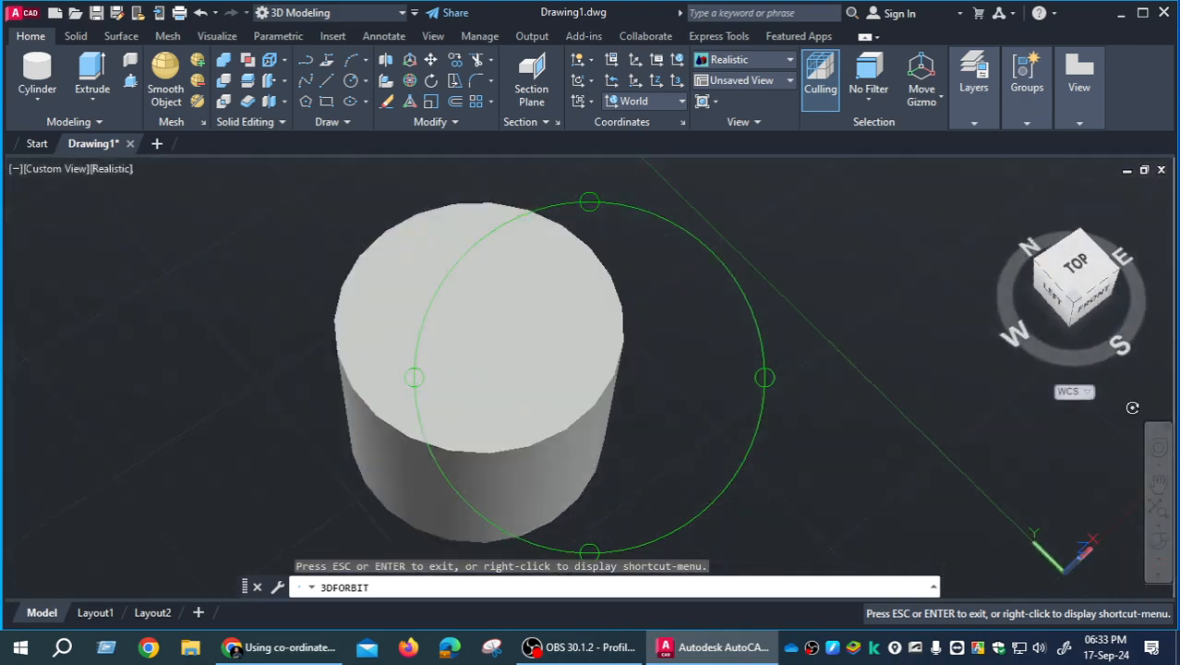
- Spin the cylinder view in different directions with Continuous Orbit, stop the motion and exit the command
left_click(1158, 557)
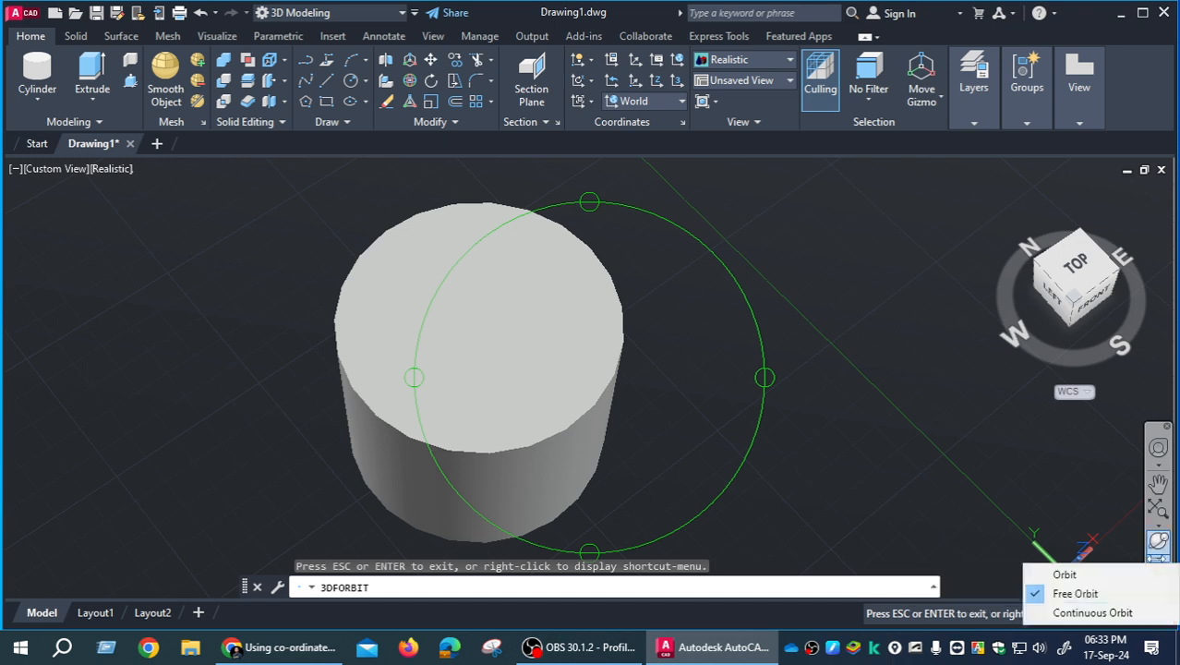
left_click(1120, 614)
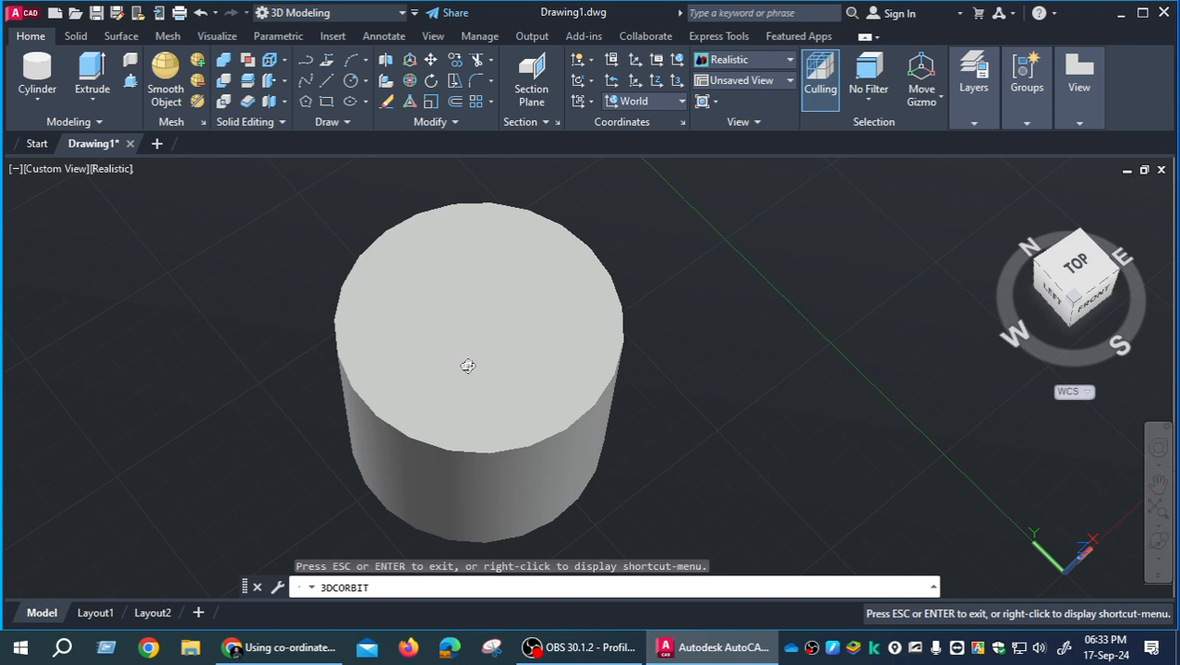
left_click_drag(438, 349, 406, 346)
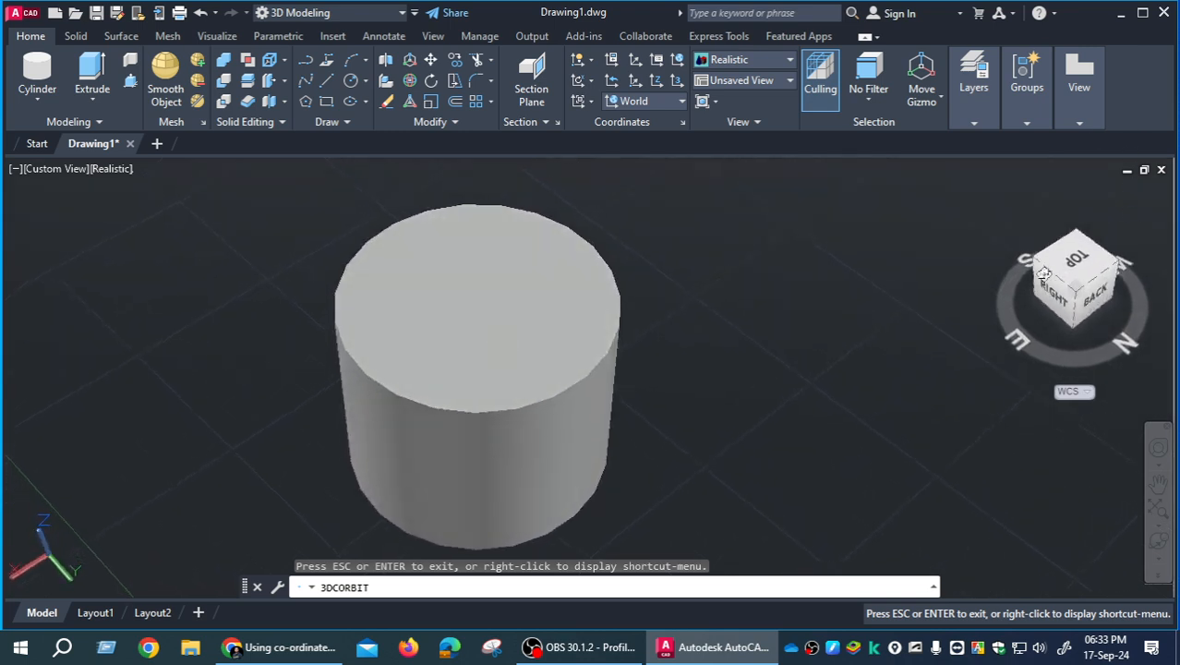
left_click_drag(544, 346, 584, 326)
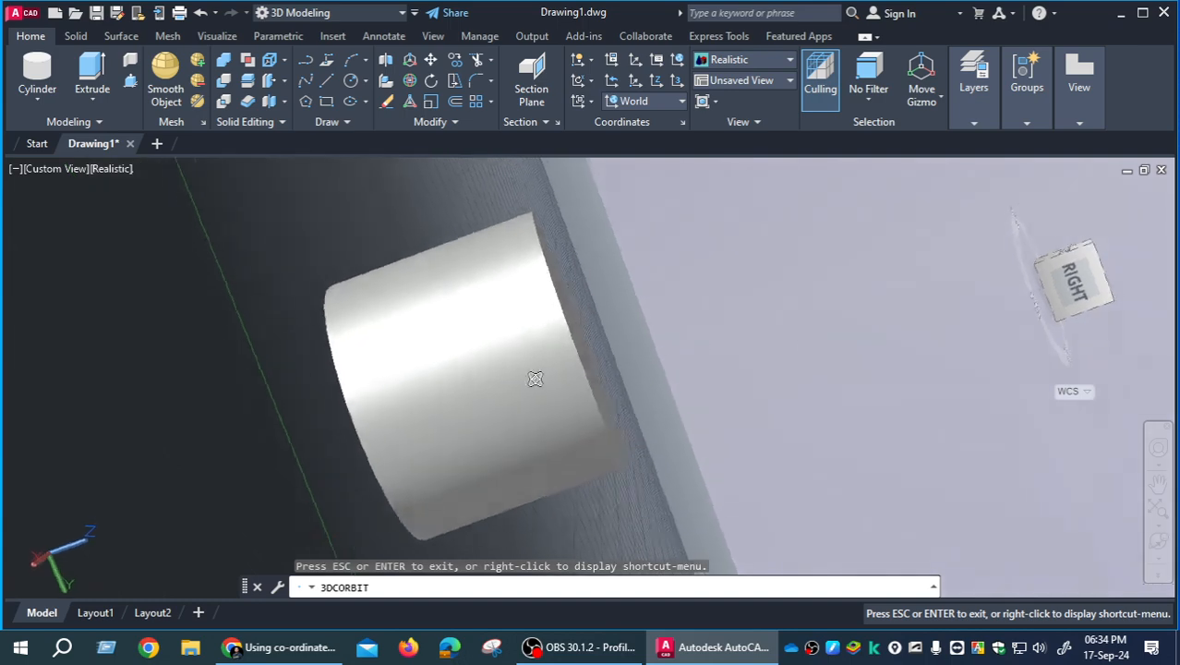
left_click(469, 353)
right_click(613, 321)
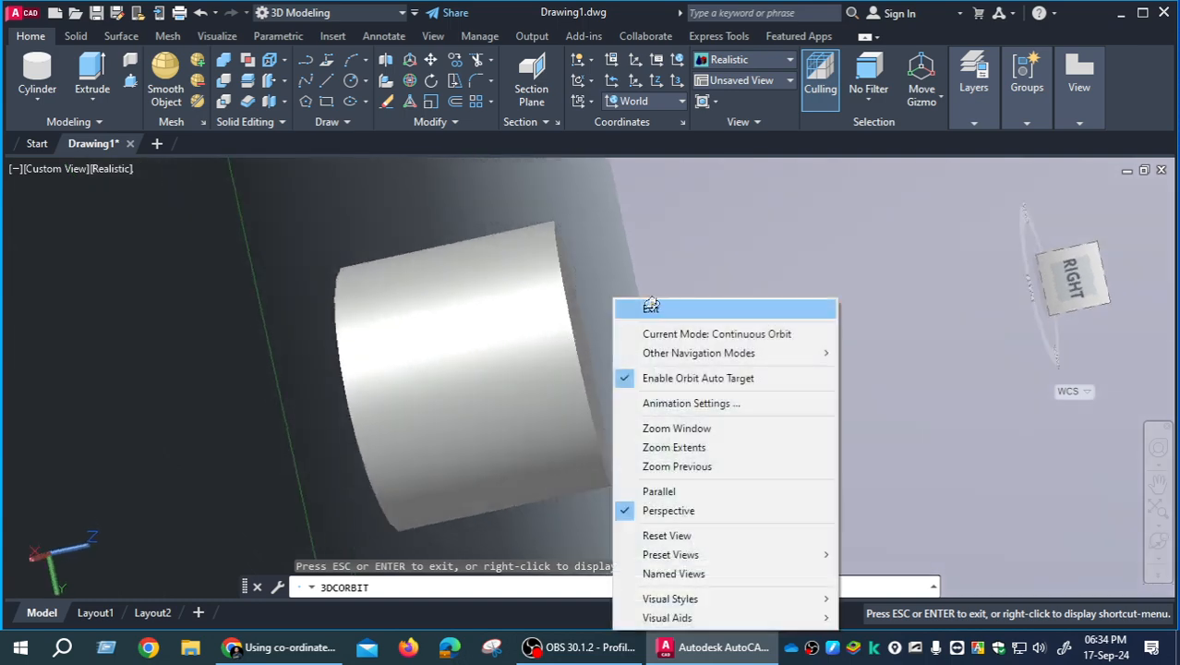
left_click(653, 307)
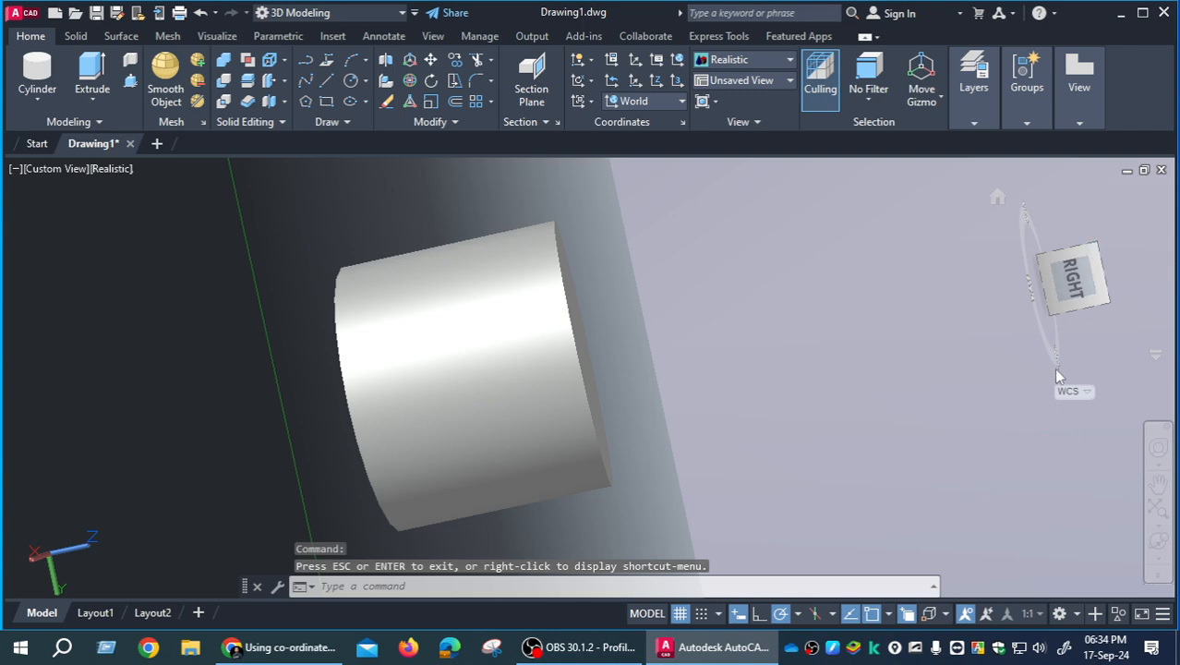
- Restore the Home view and set the visual style to Wireframe
left_click(998, 198)
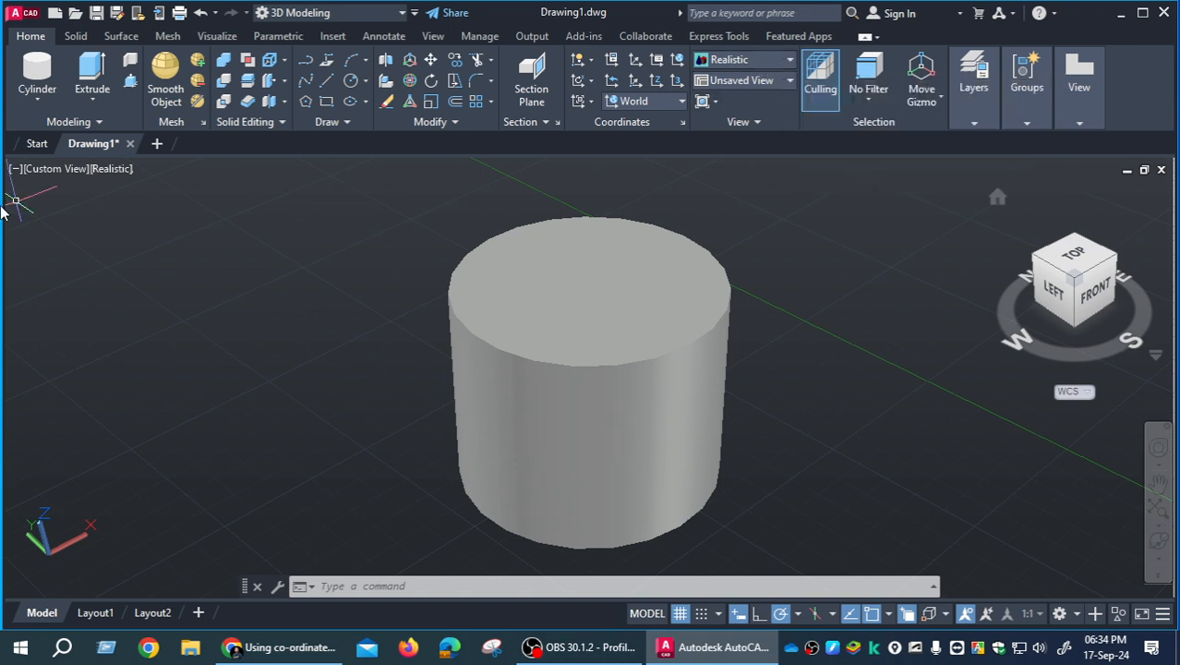
left_click(109, 169)
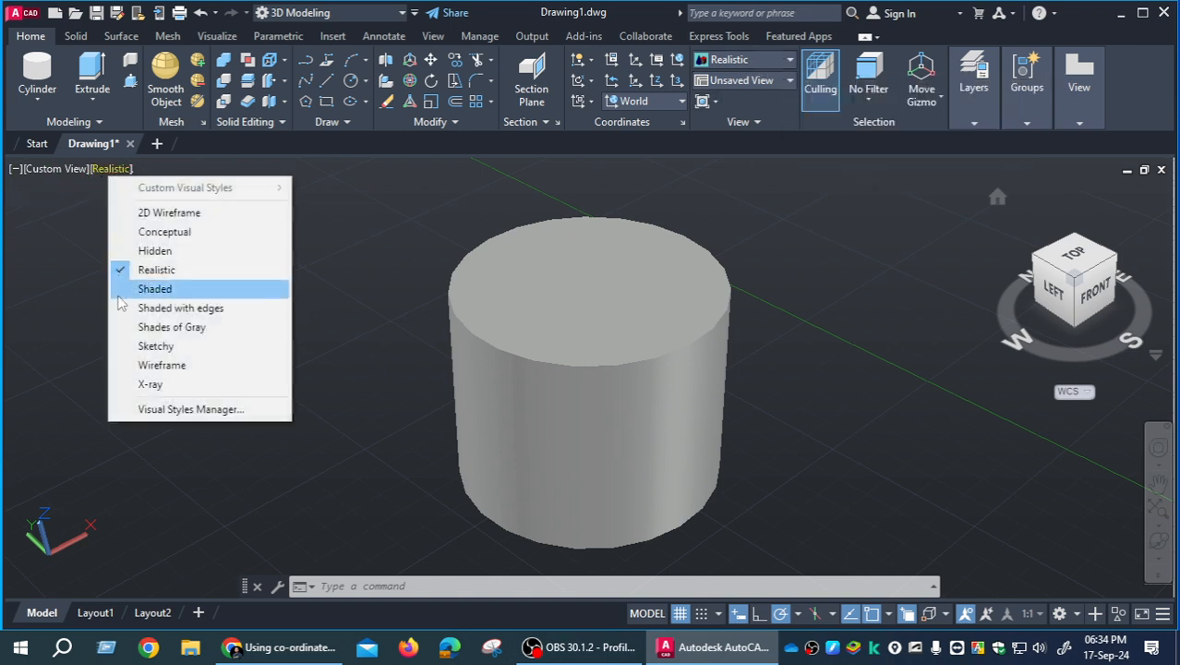
left_click(187, 368)
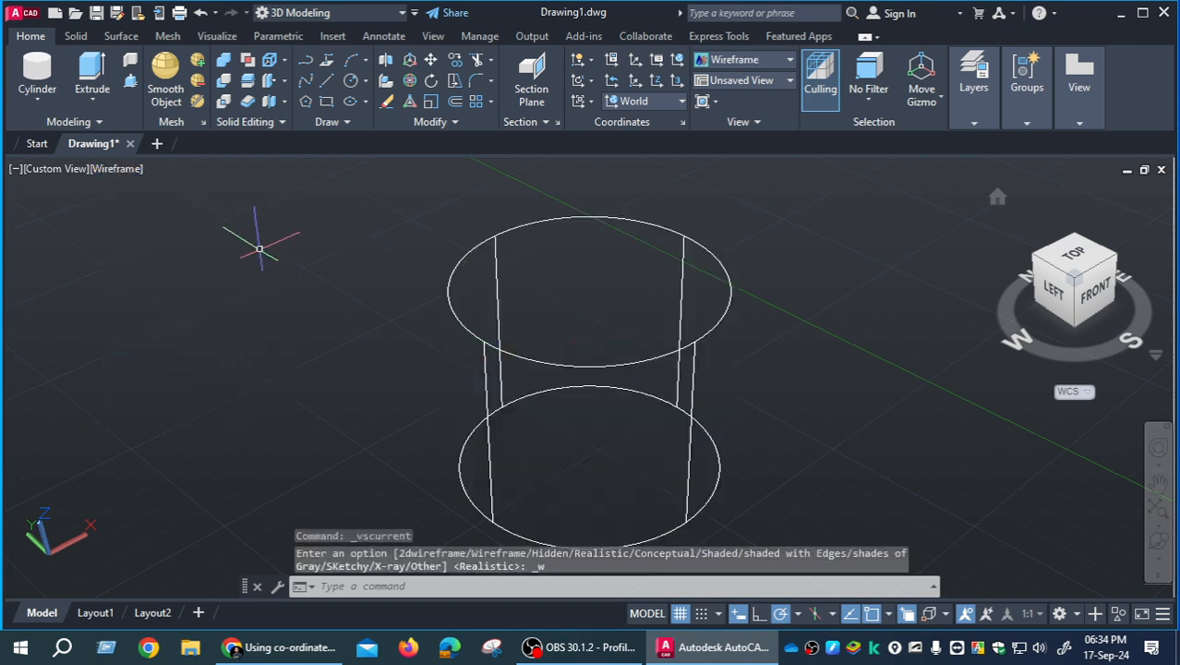
- Draw a freehand box beside the cylinder on its west side and set the visual style to Realistic
left_click(39, 102)
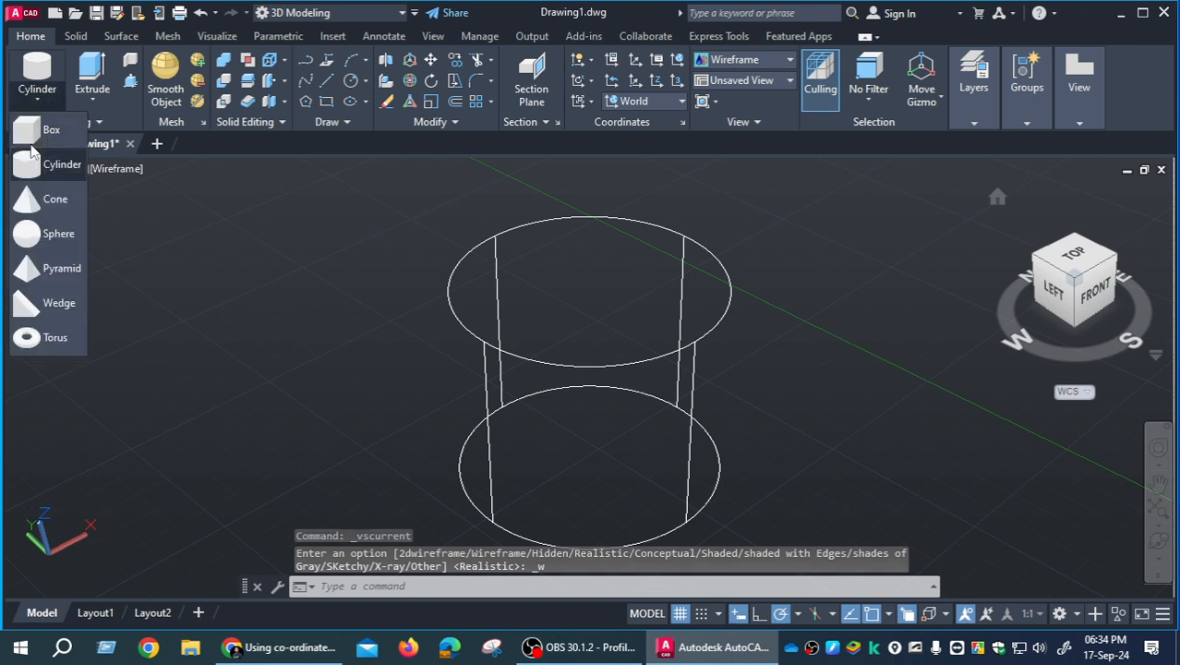
left_click(37, 130)
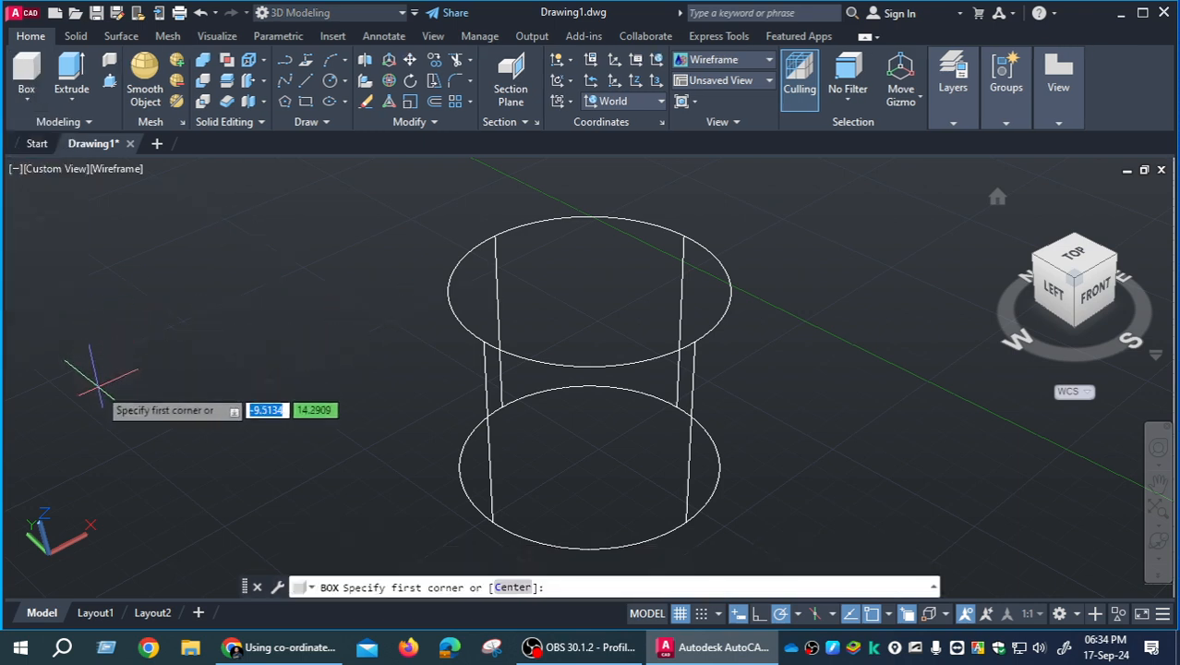
left_click(100, 384)
left_click(350, 395)
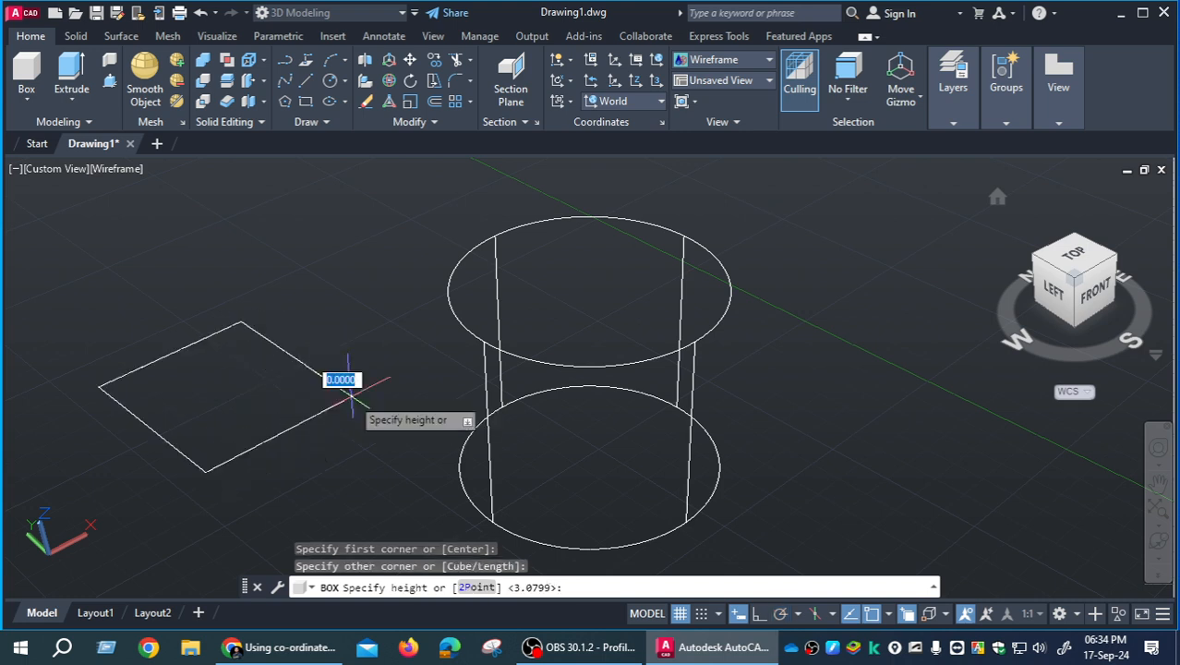
left_click(364, 263)
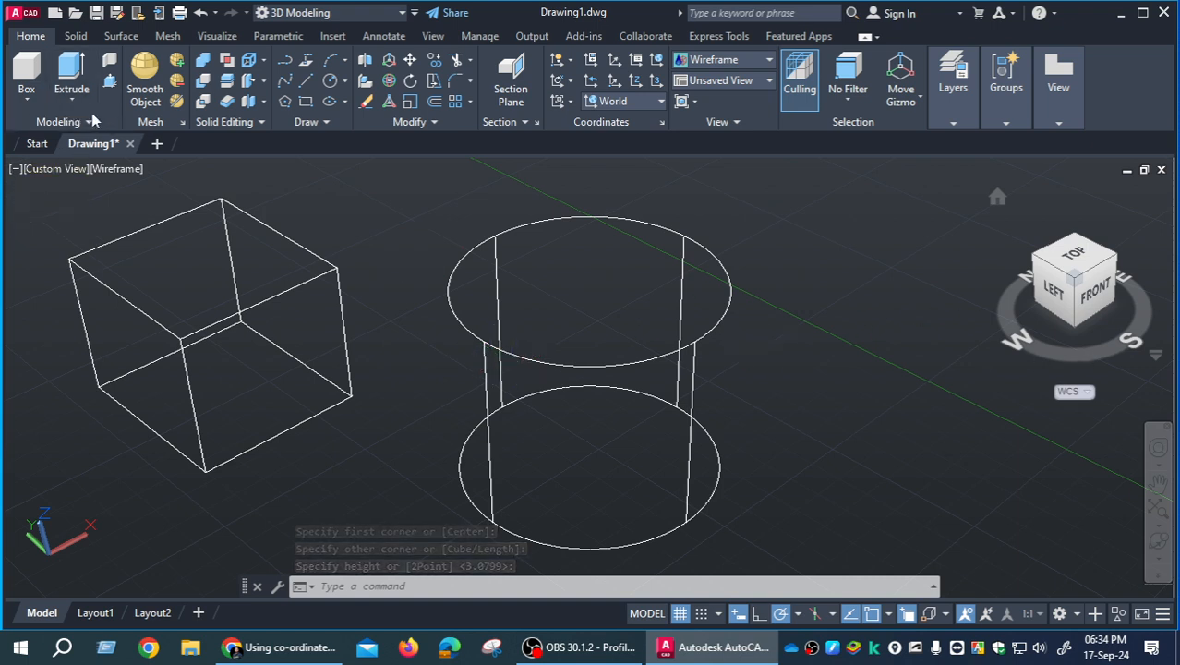
left_click(119, 170)
left_click(164, 270)
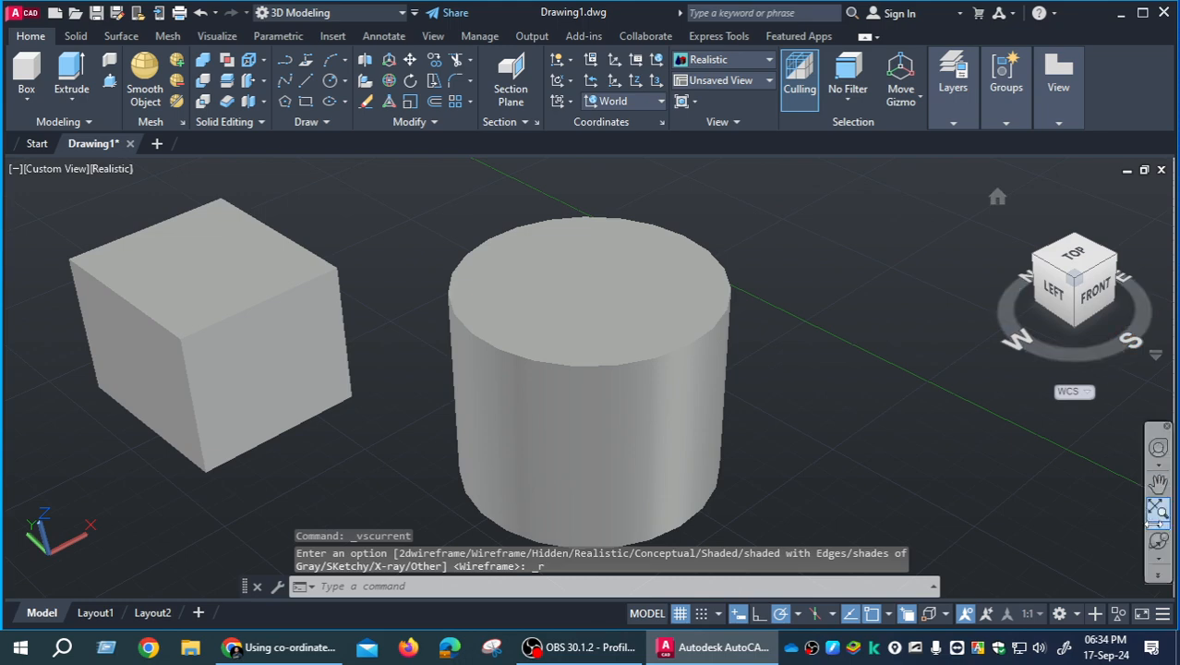
- Spin the box and cylinder together with Continuous Orbit, exit the command and restore the Home view
left_click(1158, 541)
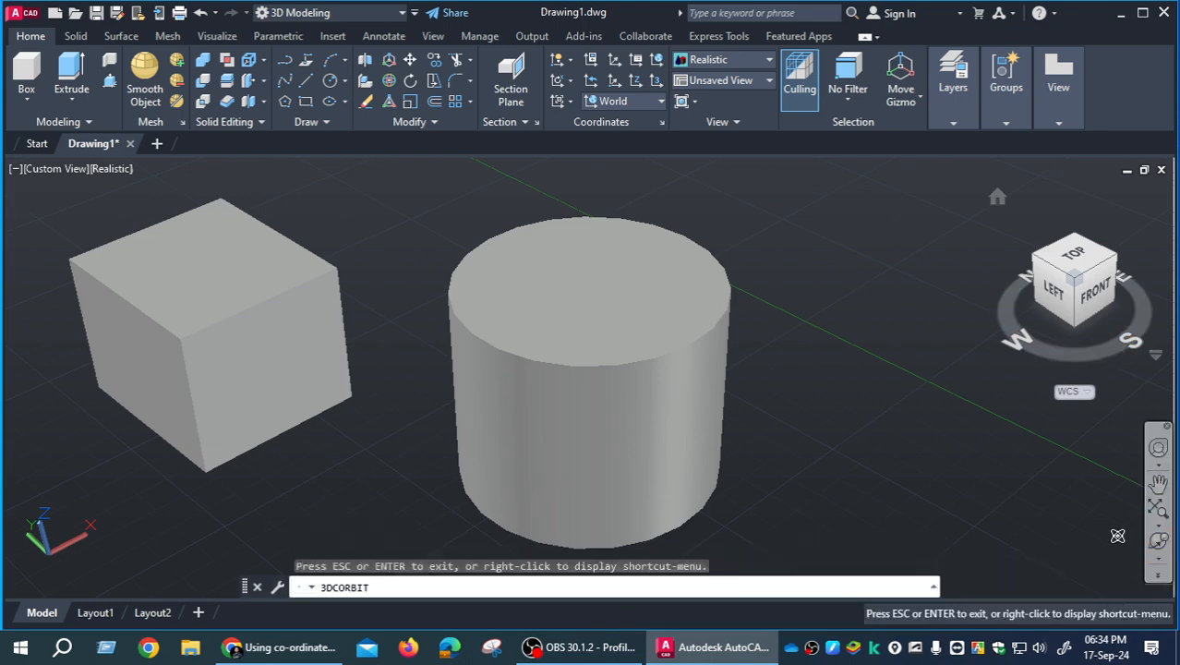
left_click_drag(234, 357, 460, 324)
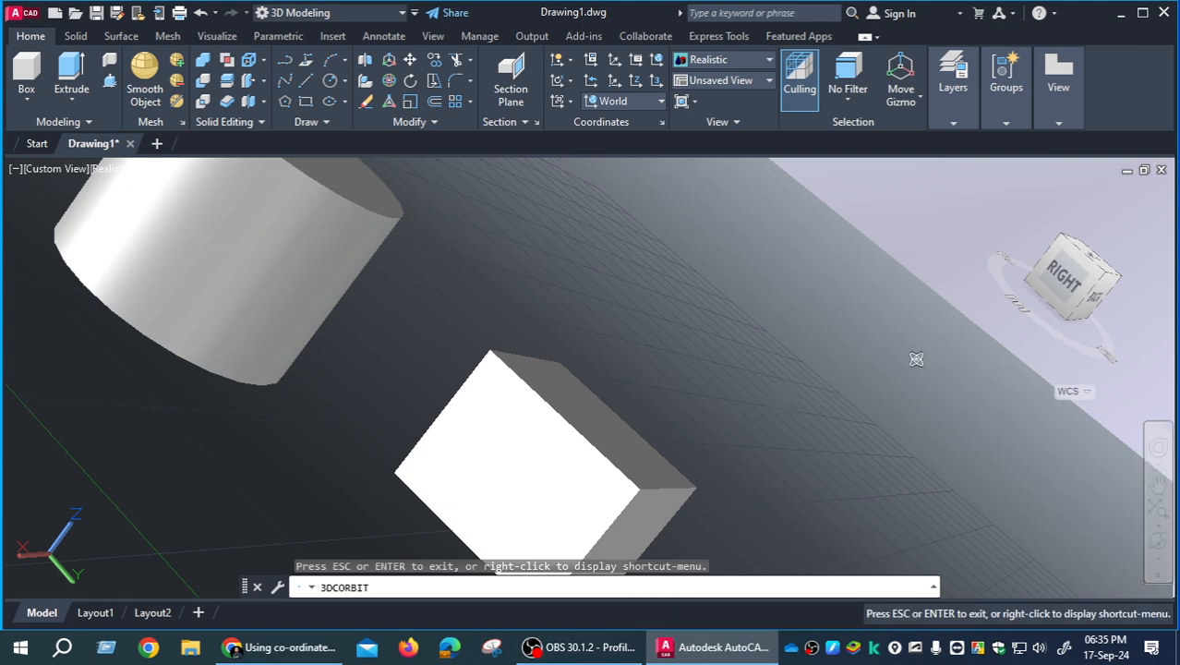
right_click(556, 349)
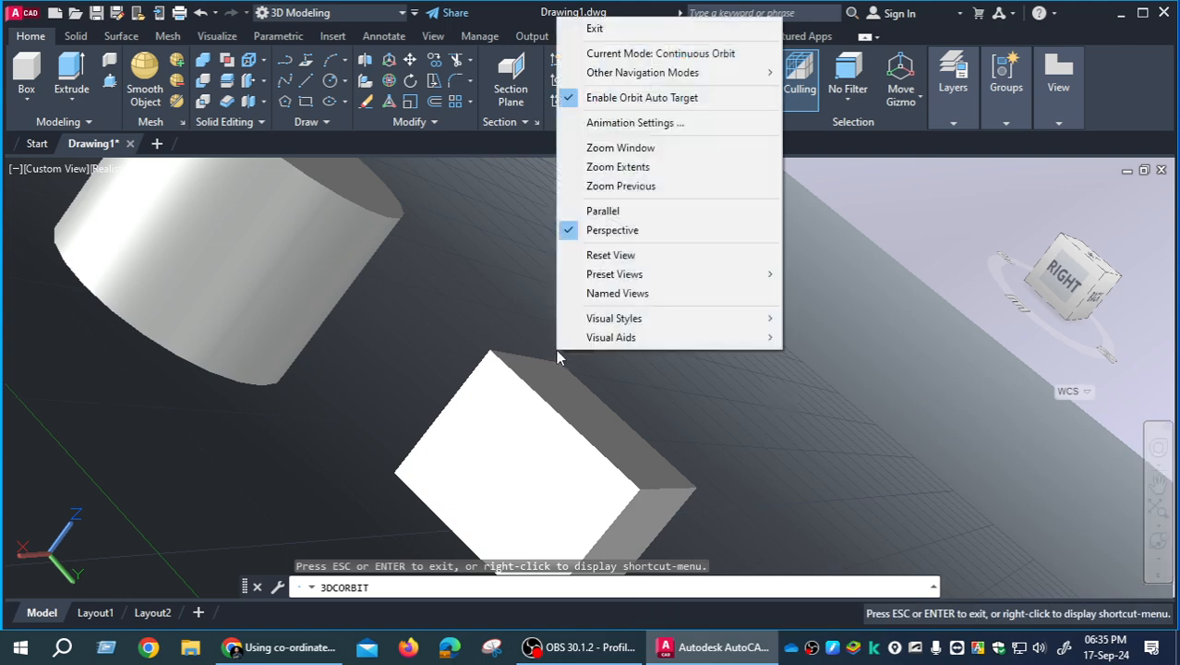
left_click(602, 28)
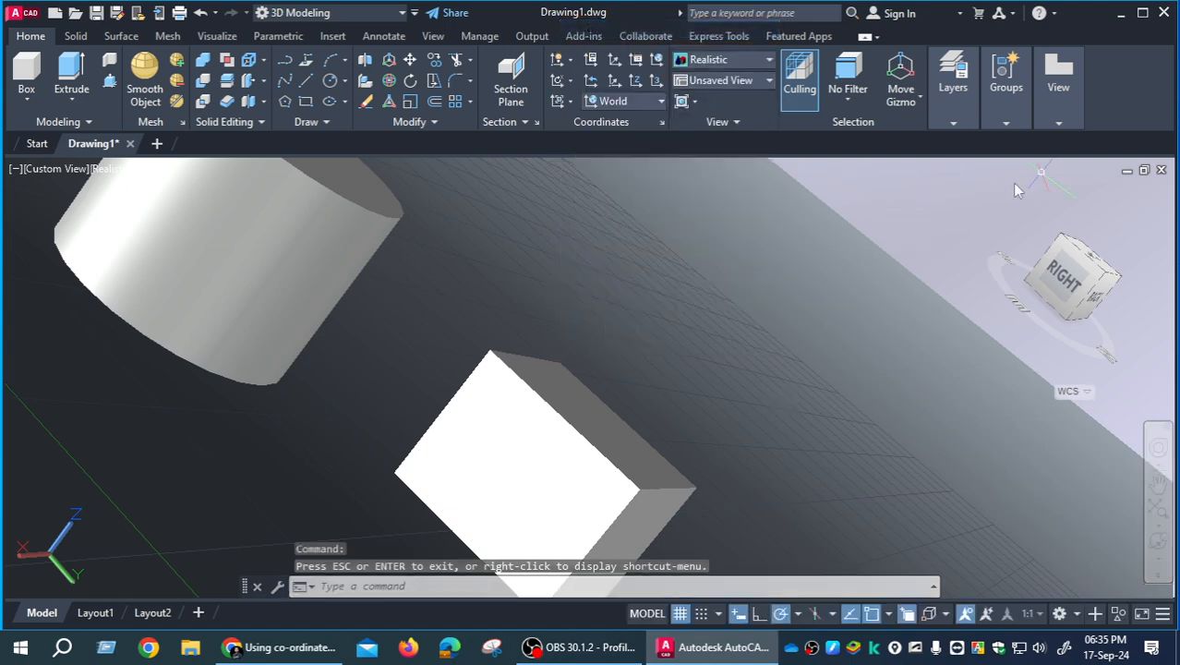
left_click(1039, 260)
left_click(999, 199)
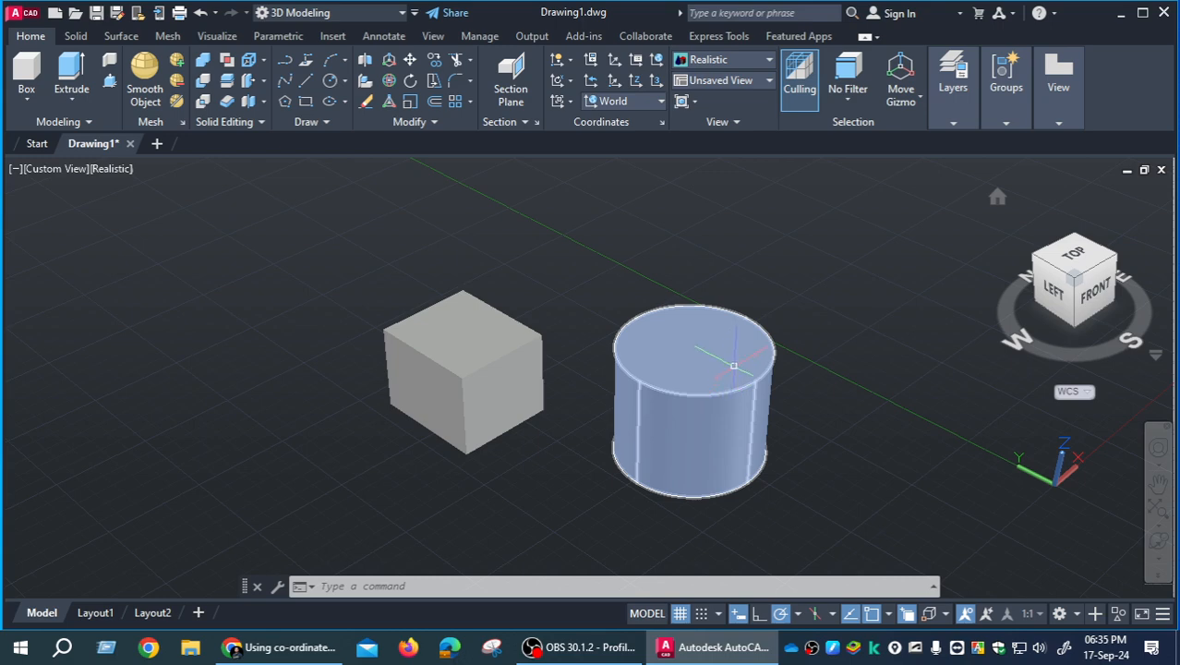
- View the box and cylinder from the ViewCube's Top-Left edge, Top, Right and Front directions
left_click(1060, 274)
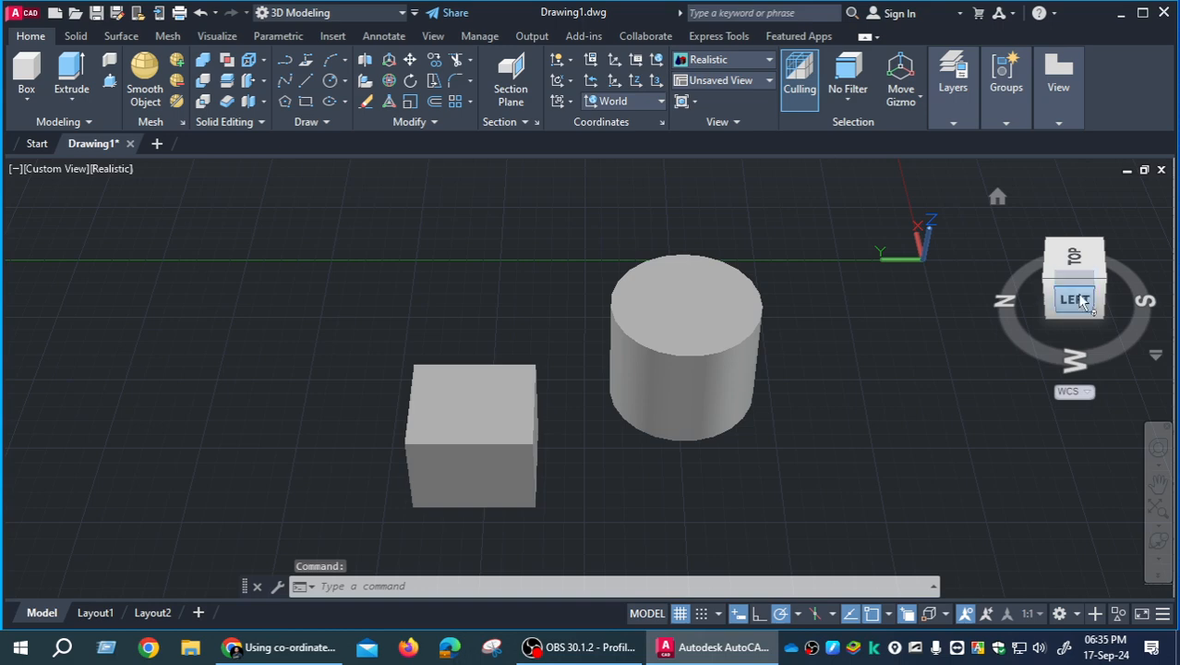
left_click(1082, 255)
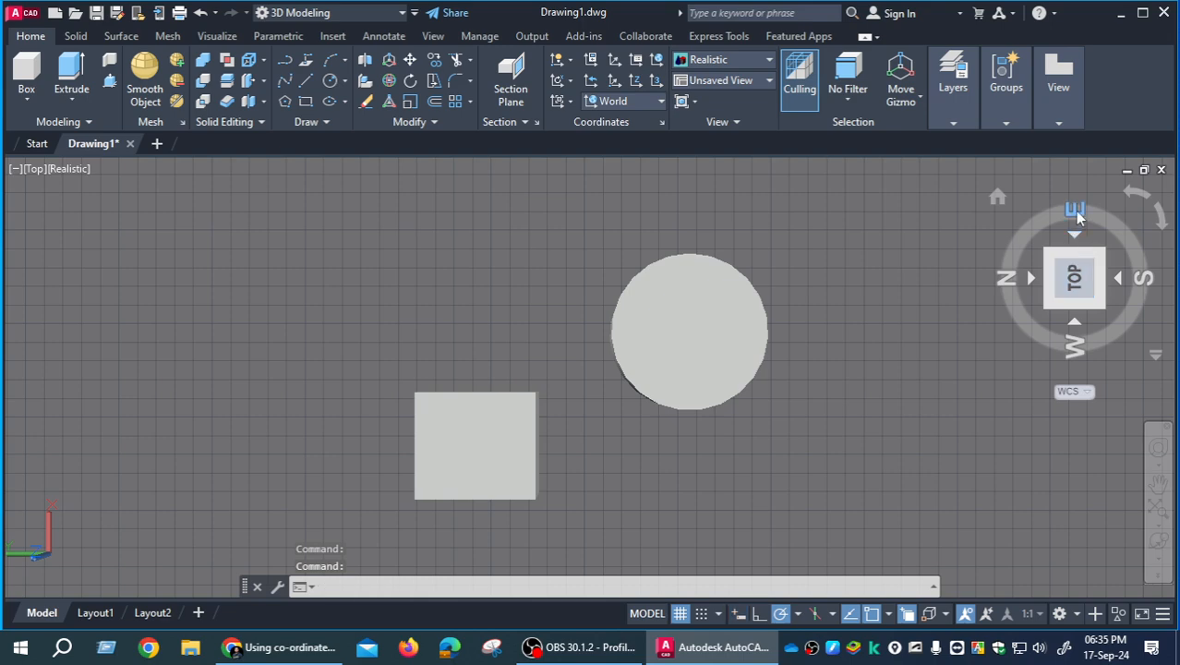
left_click(1075, 212)
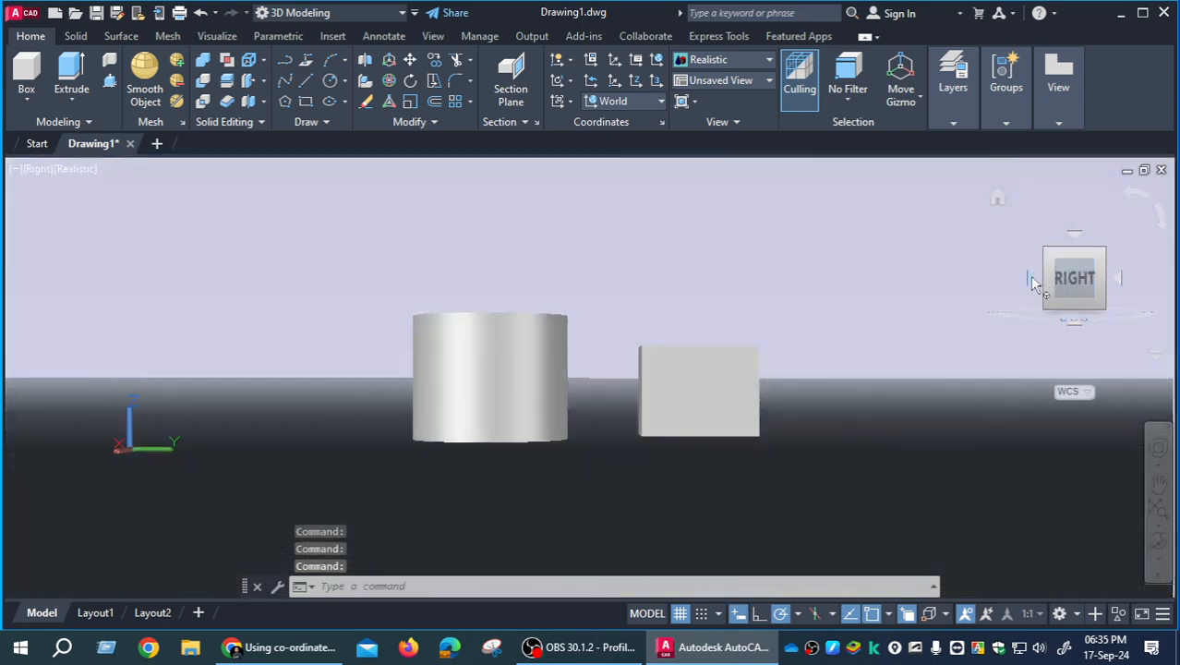
left_click(1030, 277)
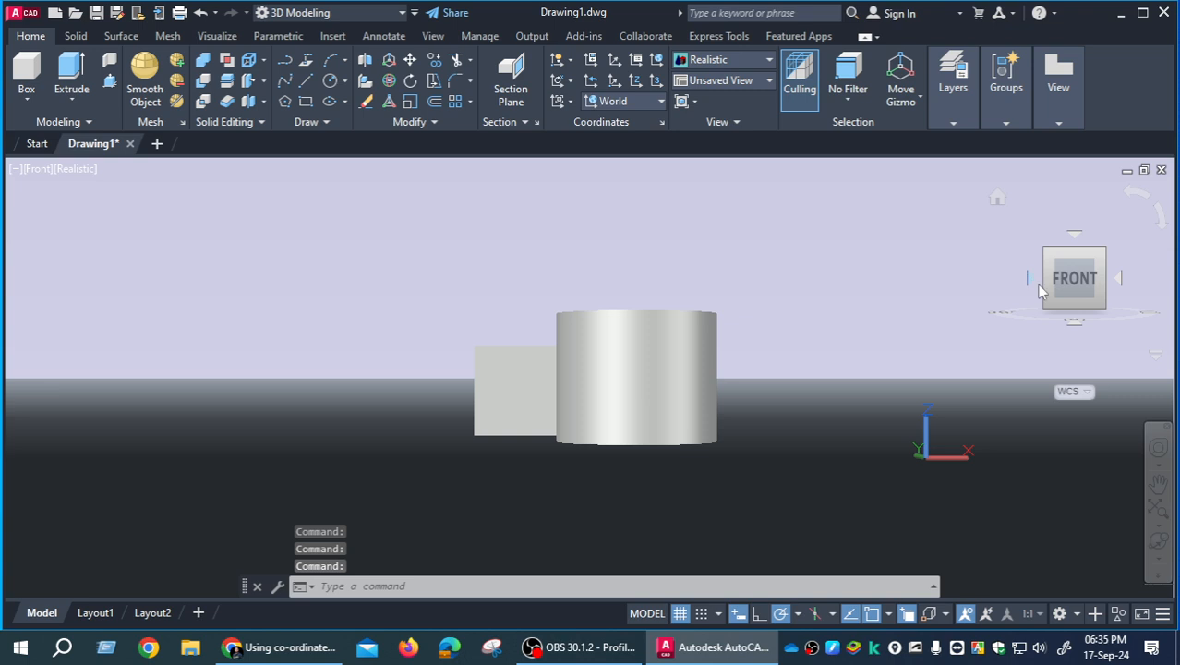
- Roll the Front view of the two solids counterclockwise in successive quarter turns with the ViewCube
left_click(1132, 193)
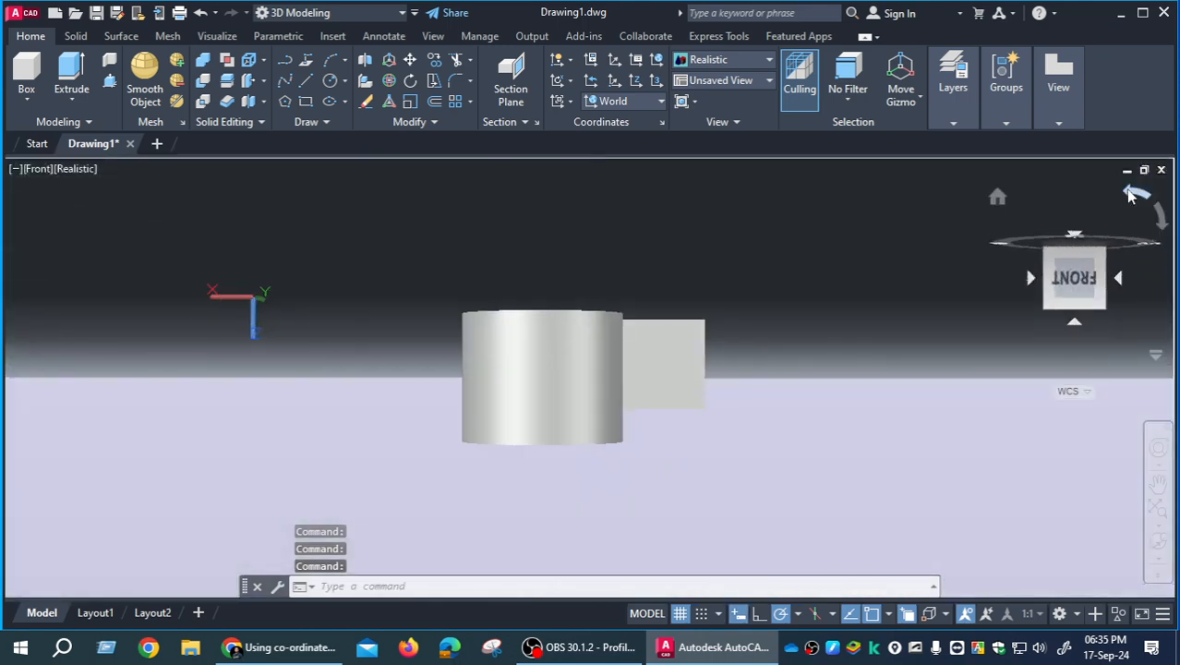
left_click(1132, 192)
left_click(1127, 189)
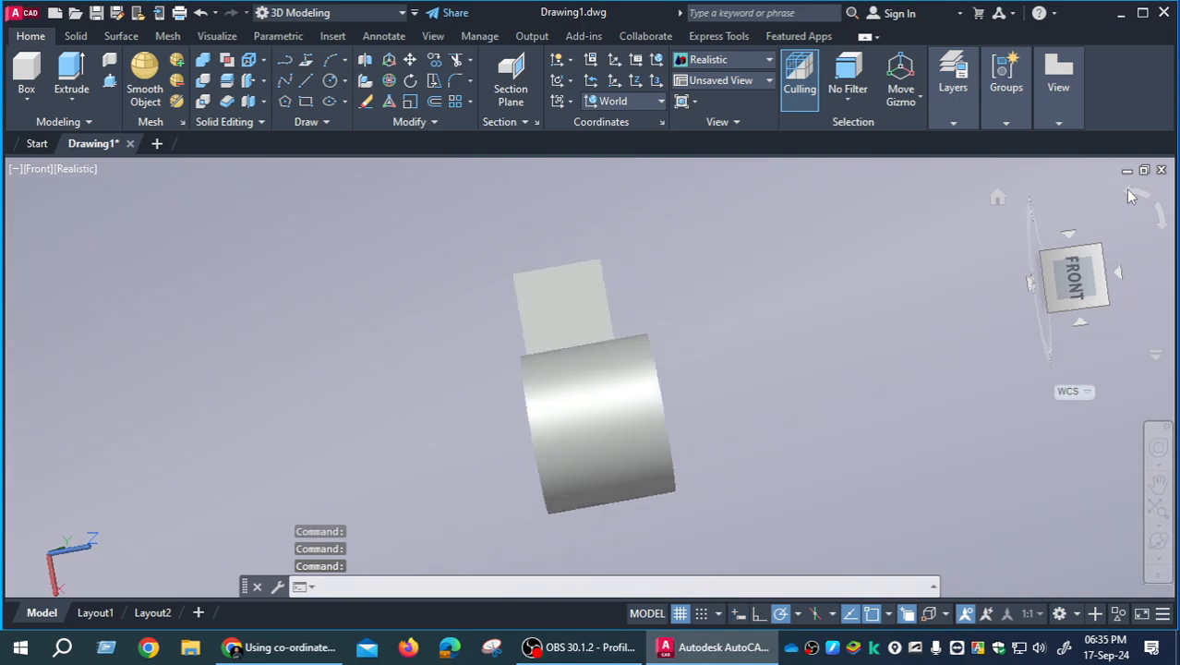
- View the box and cylinder from the Top and roll the view three quarter turns clockwise, then two counterclockwise, with the ViewCube
left_click(1074, 233)
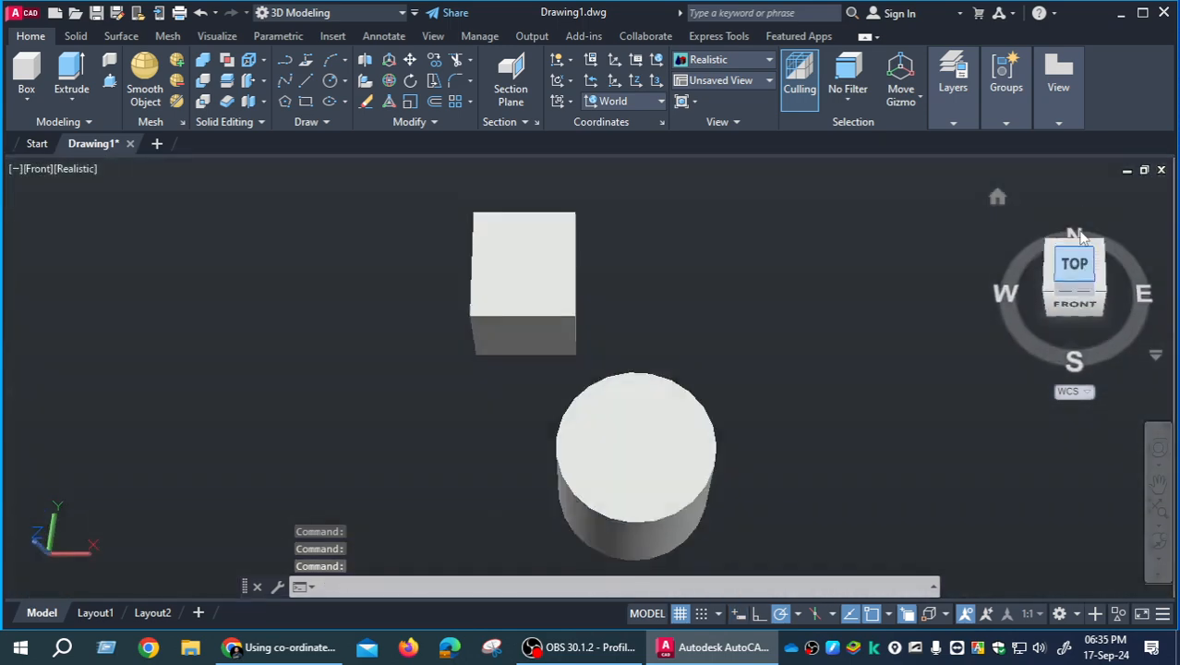
left_click(1162, 220)
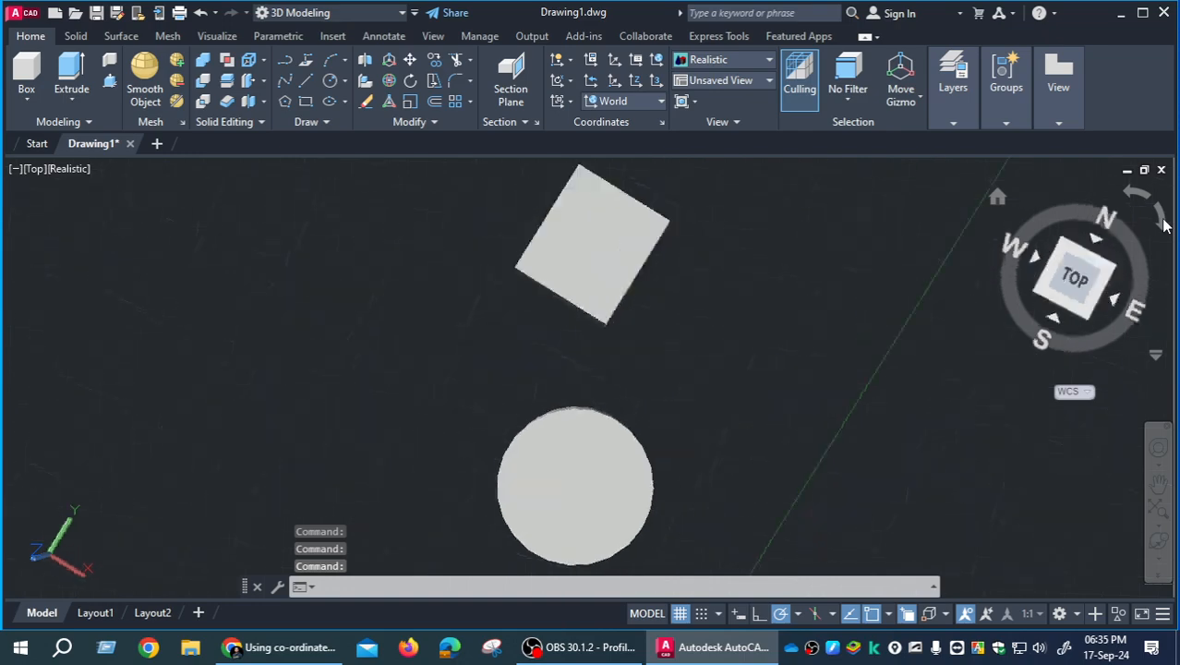
left_click(1163, 229)
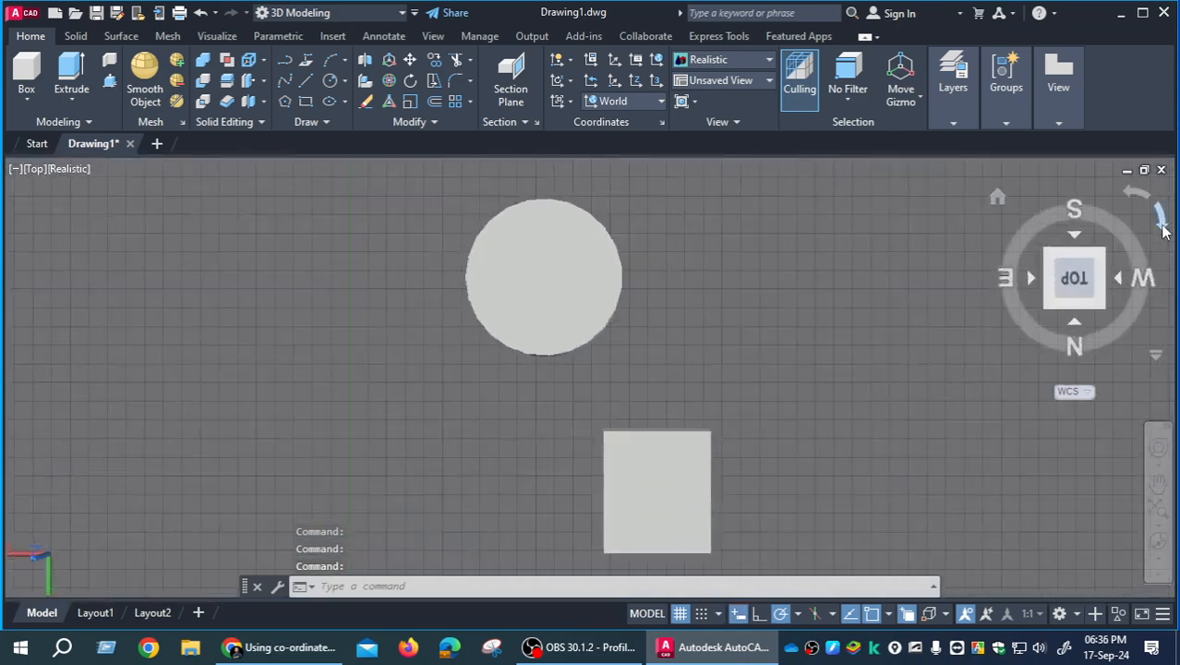
left_click(1162, 229)
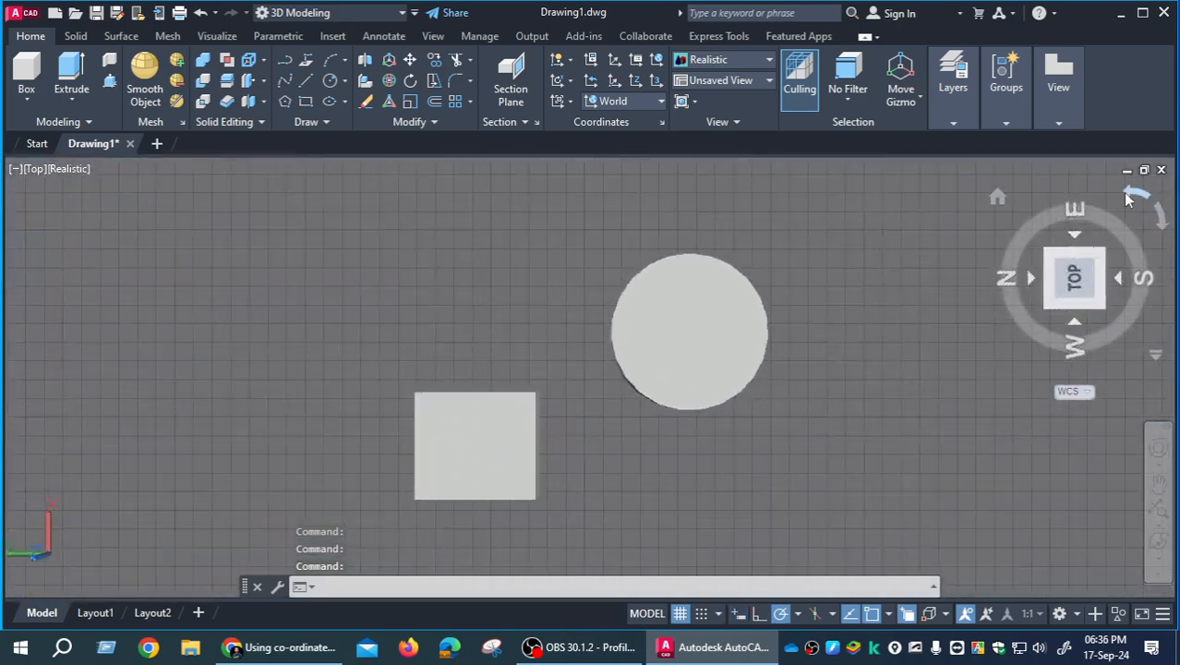
left_click(1127, 197)
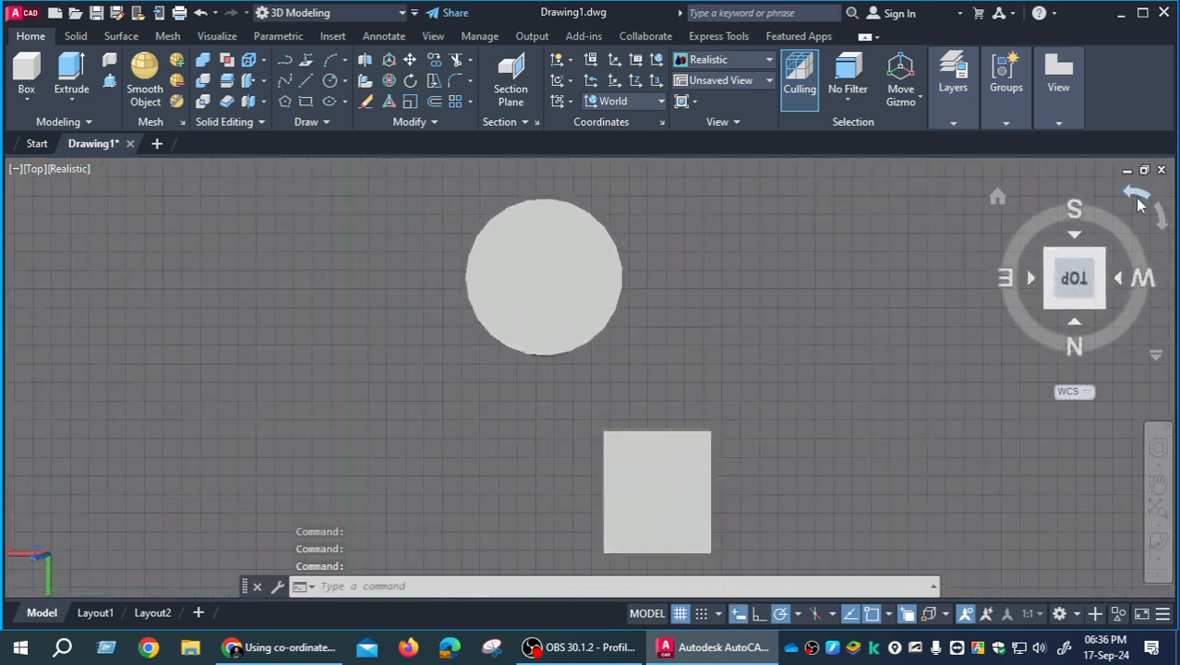
left_click(1127, 196)
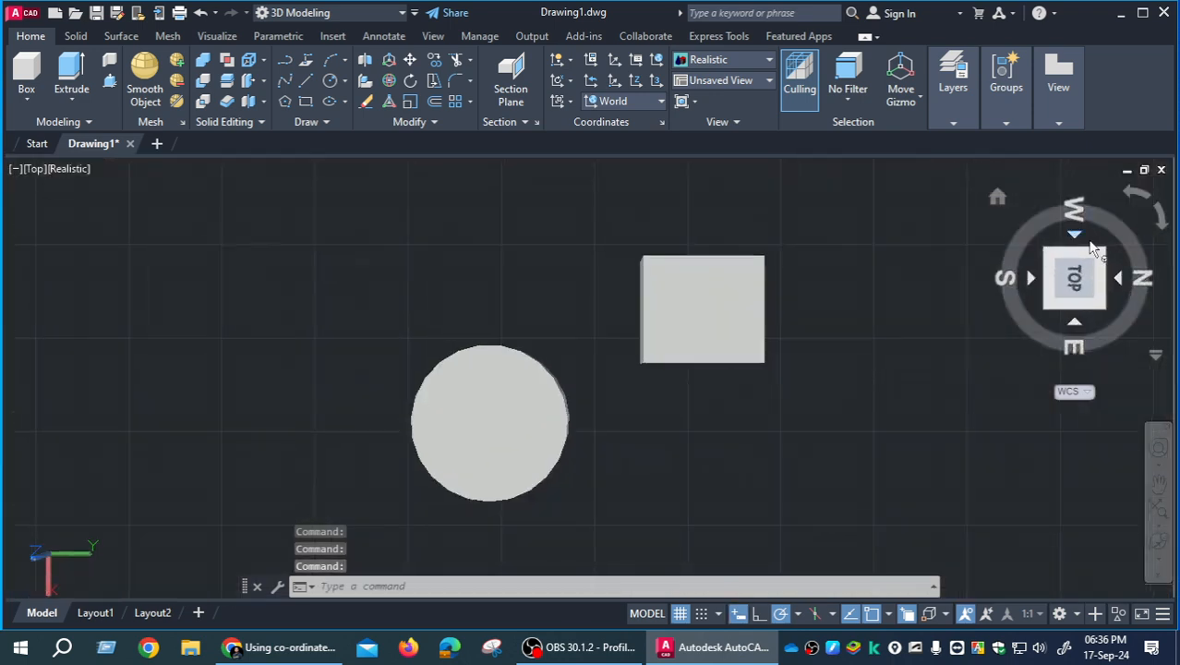